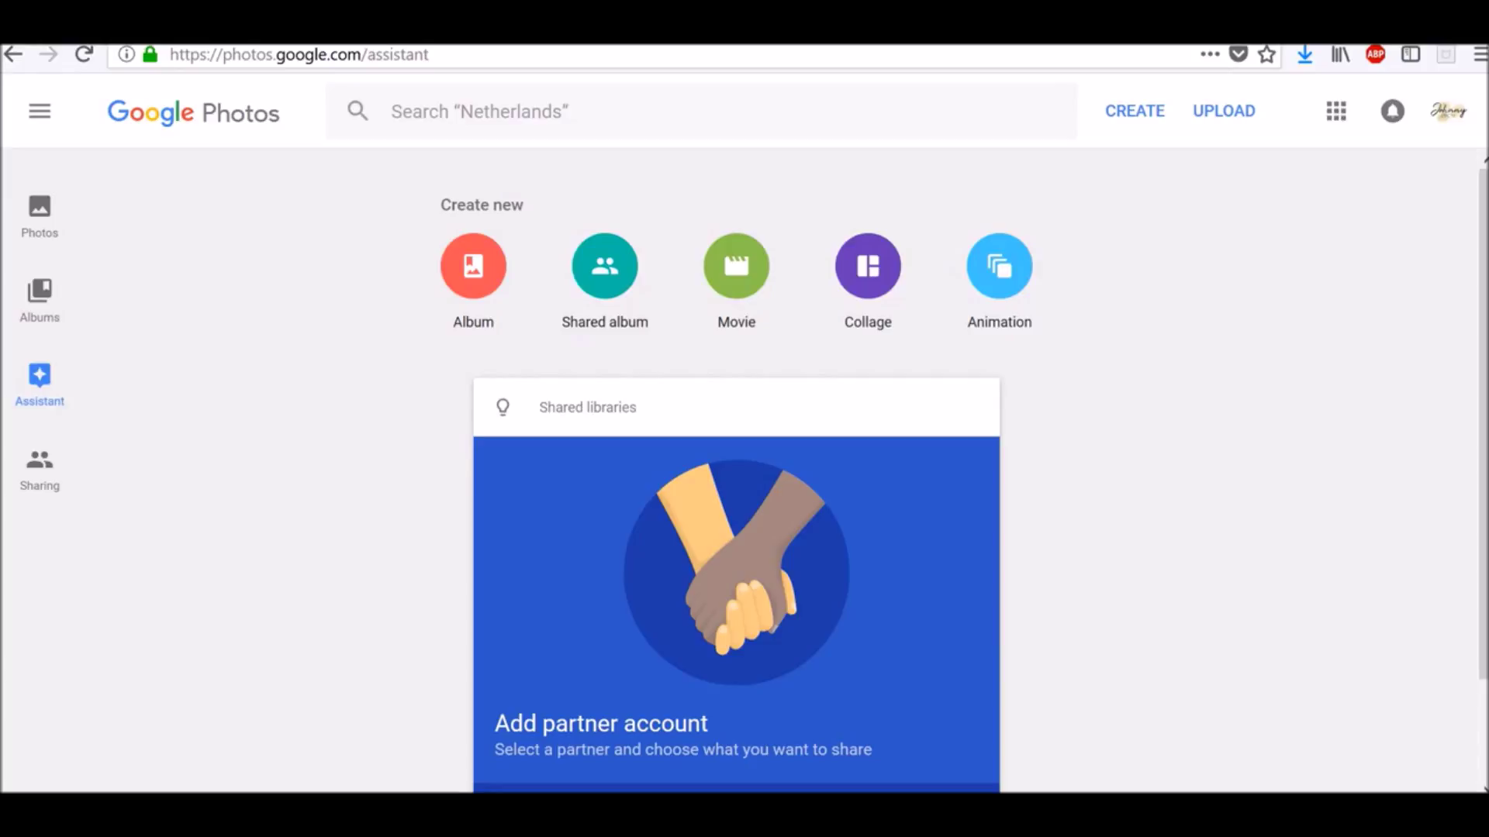
Open the Photos library timeline and scroll back up to the Feb 6 wedding-dress photos
{"action": "left_click", "coordinate": [43, 219]}
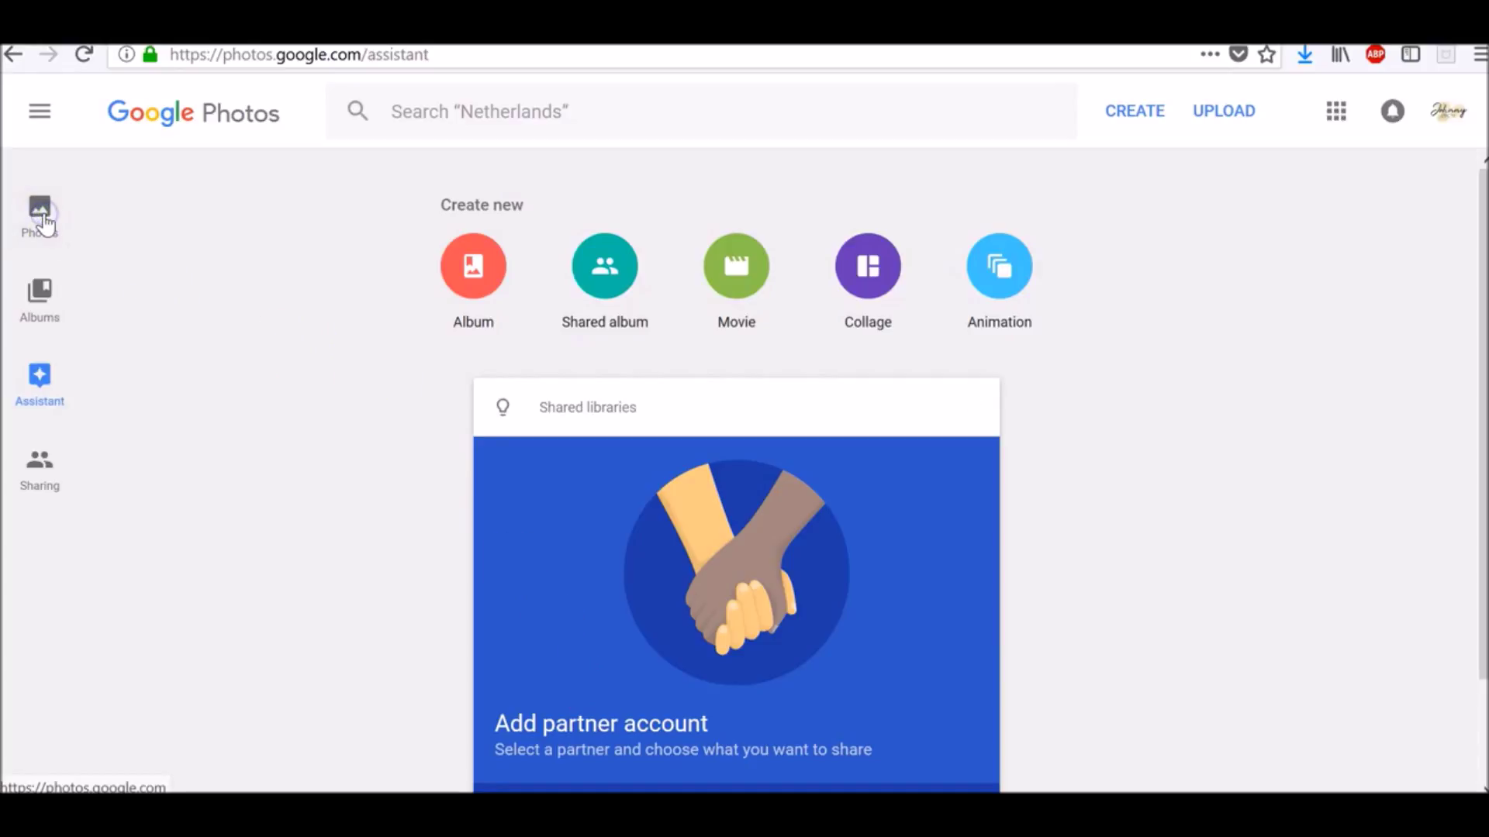
{"action": "left_click", "coordinate": [43, 219]}
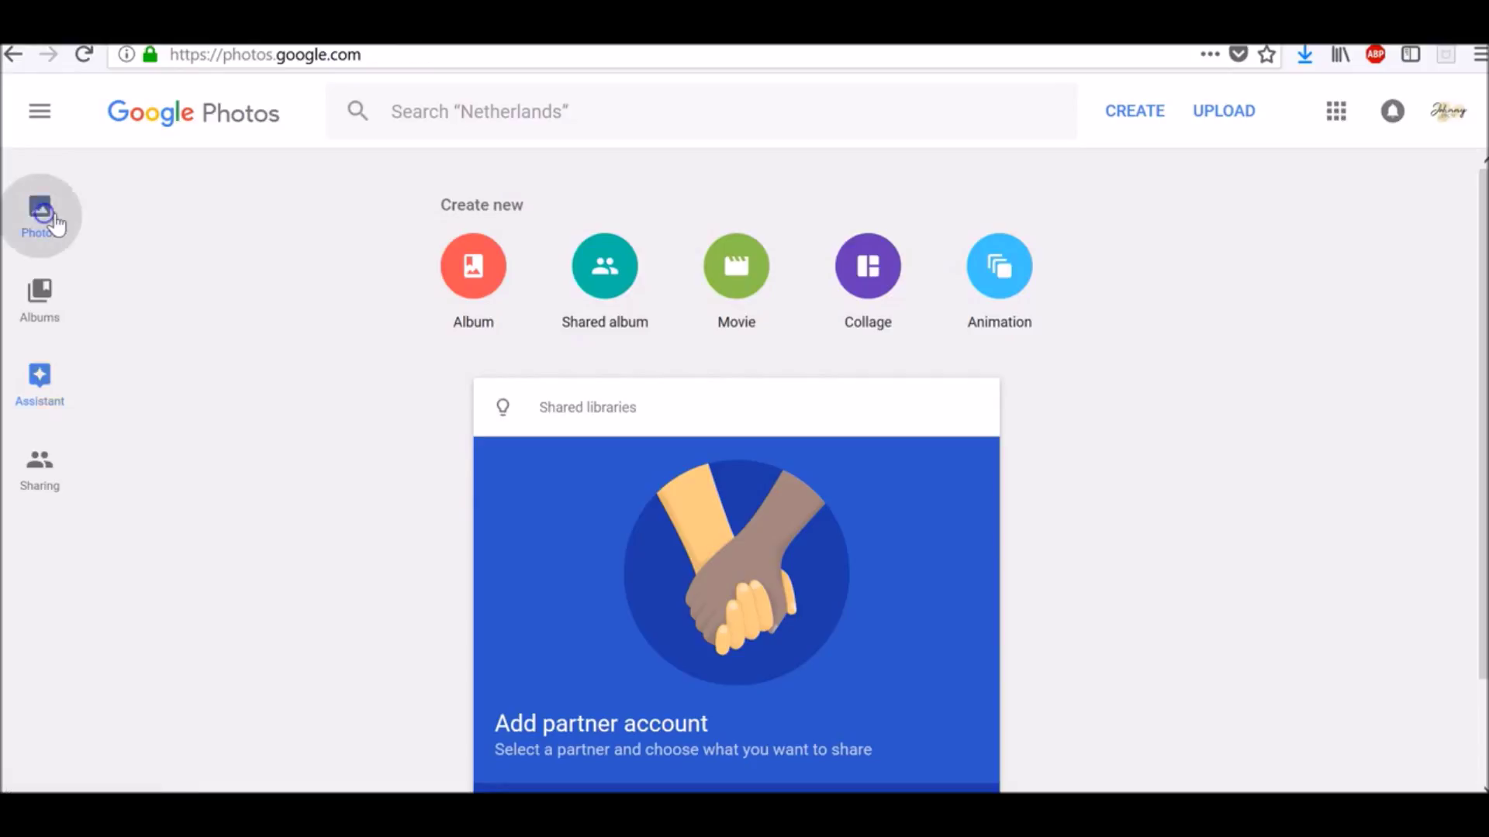
{"action": "scroll", "coordinate": [714, 442], "scroll_direction": "down", "scroll_amount": 10}
{"action": "scroll", "coordinate": [690, 485], "scroll_direction": "down", "scroll_amount": 5}
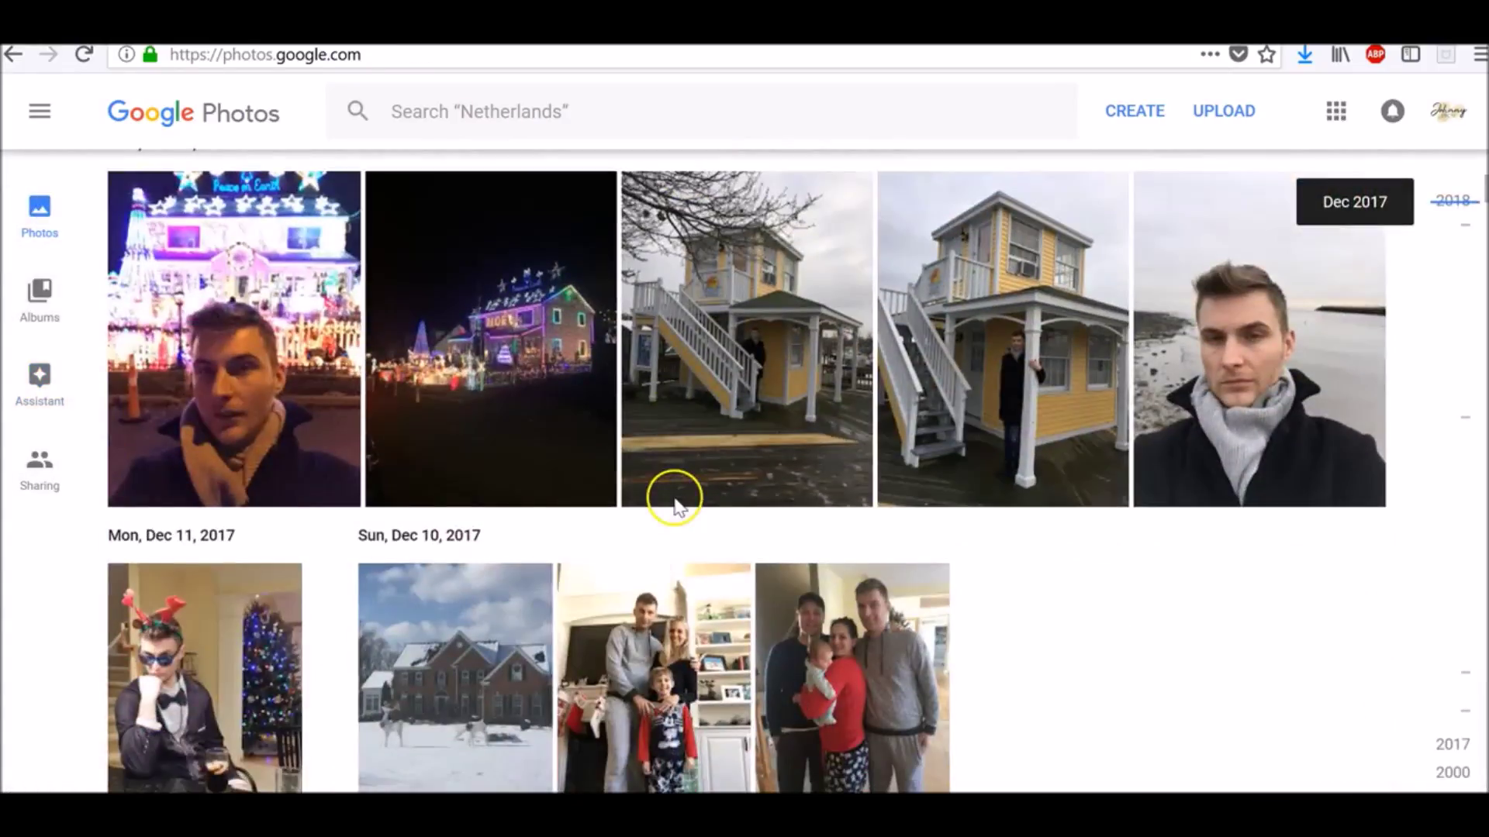
{"action": "scroll", "coordinate": [671, 481], "scroll_direction": "up", "scroll_amount": 15}
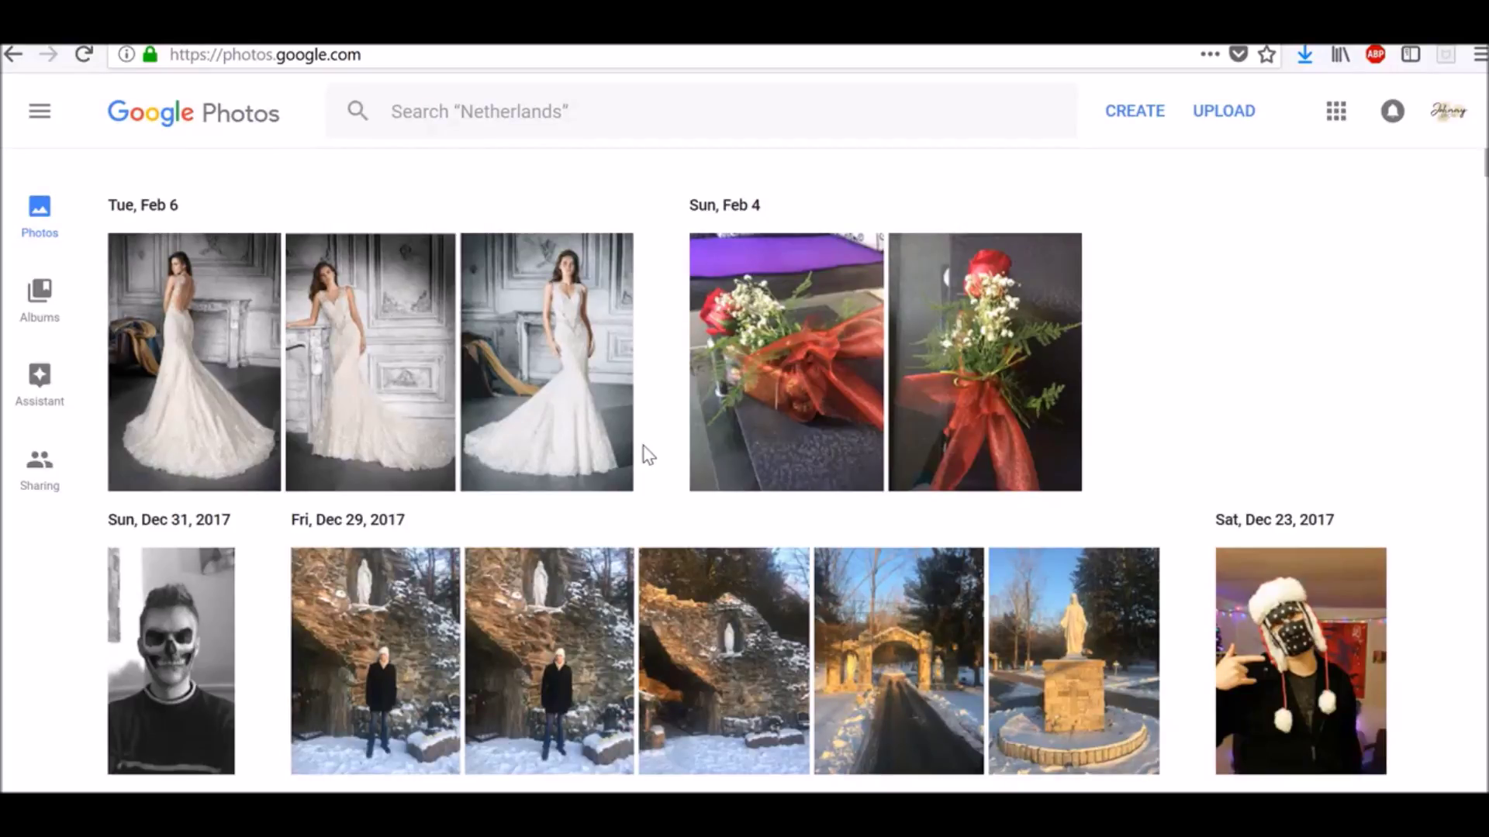
{"action": "left_click", "coordinate": [564, 114]}
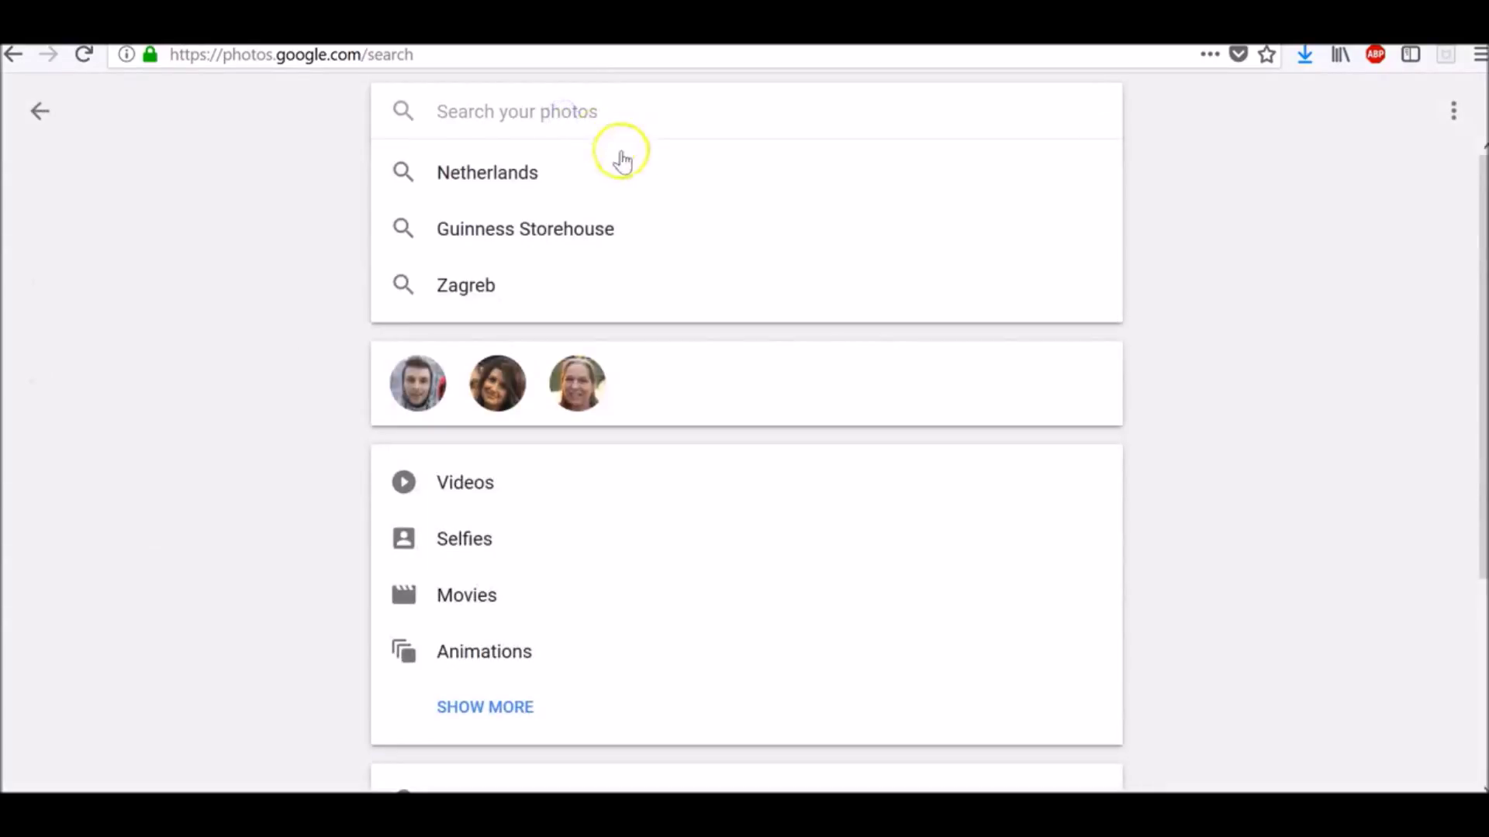
{"action": "type", "text": "dog"}
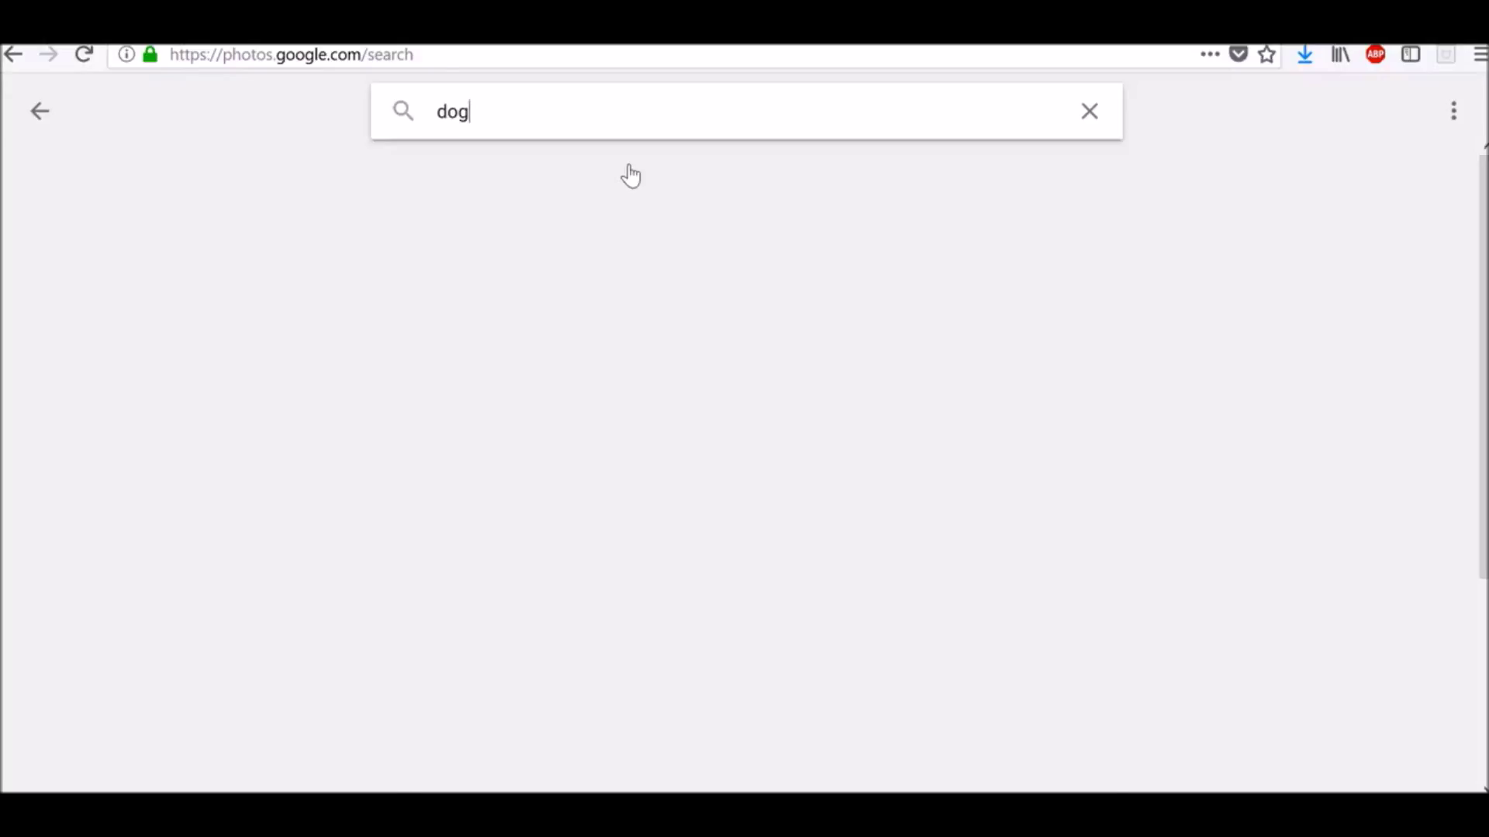
{"action": "key", "text": "Return"}
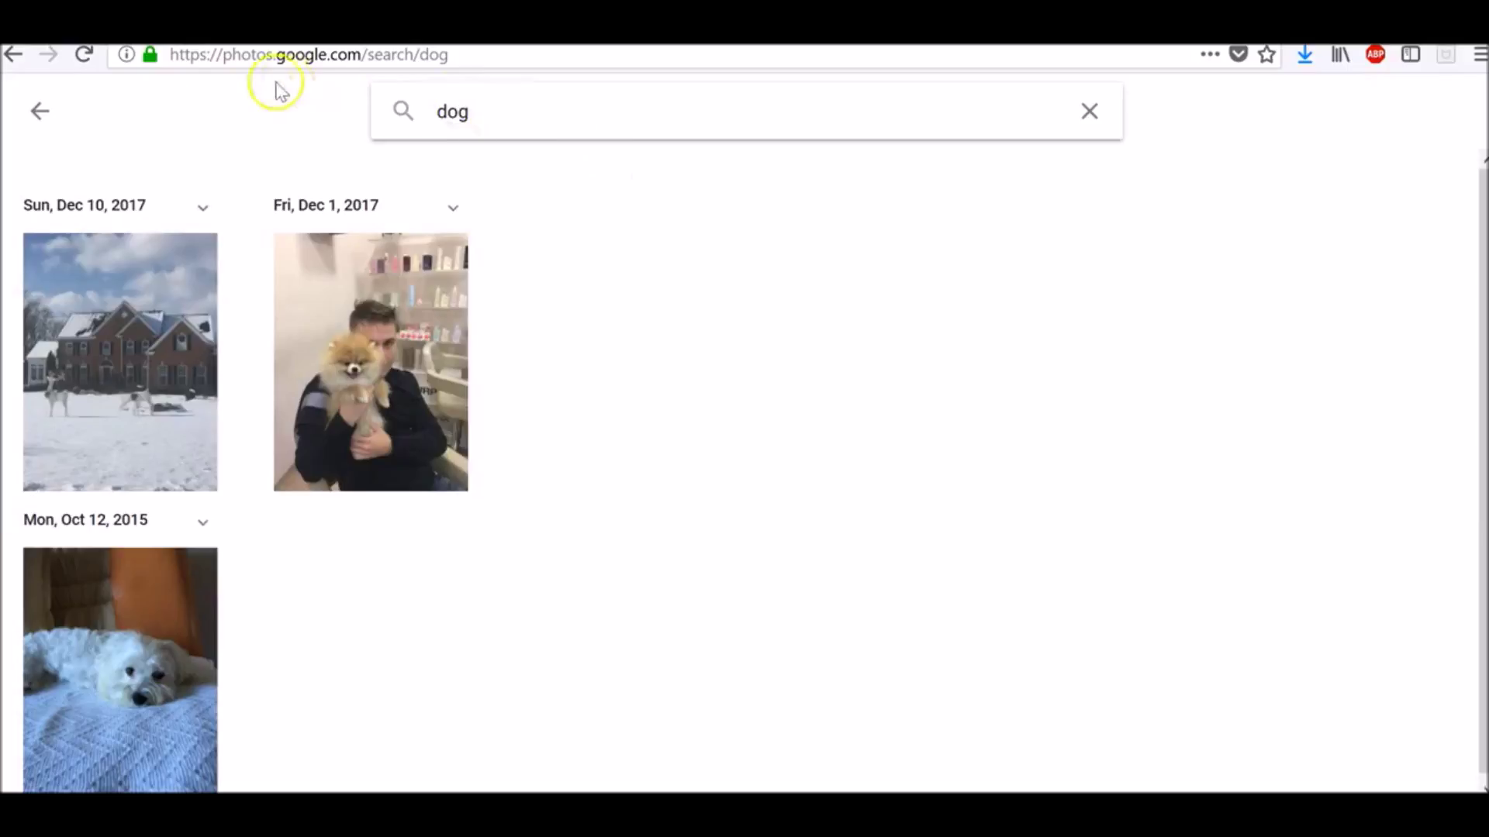
{"action": "left_click", "coordinate": [38, 112]}
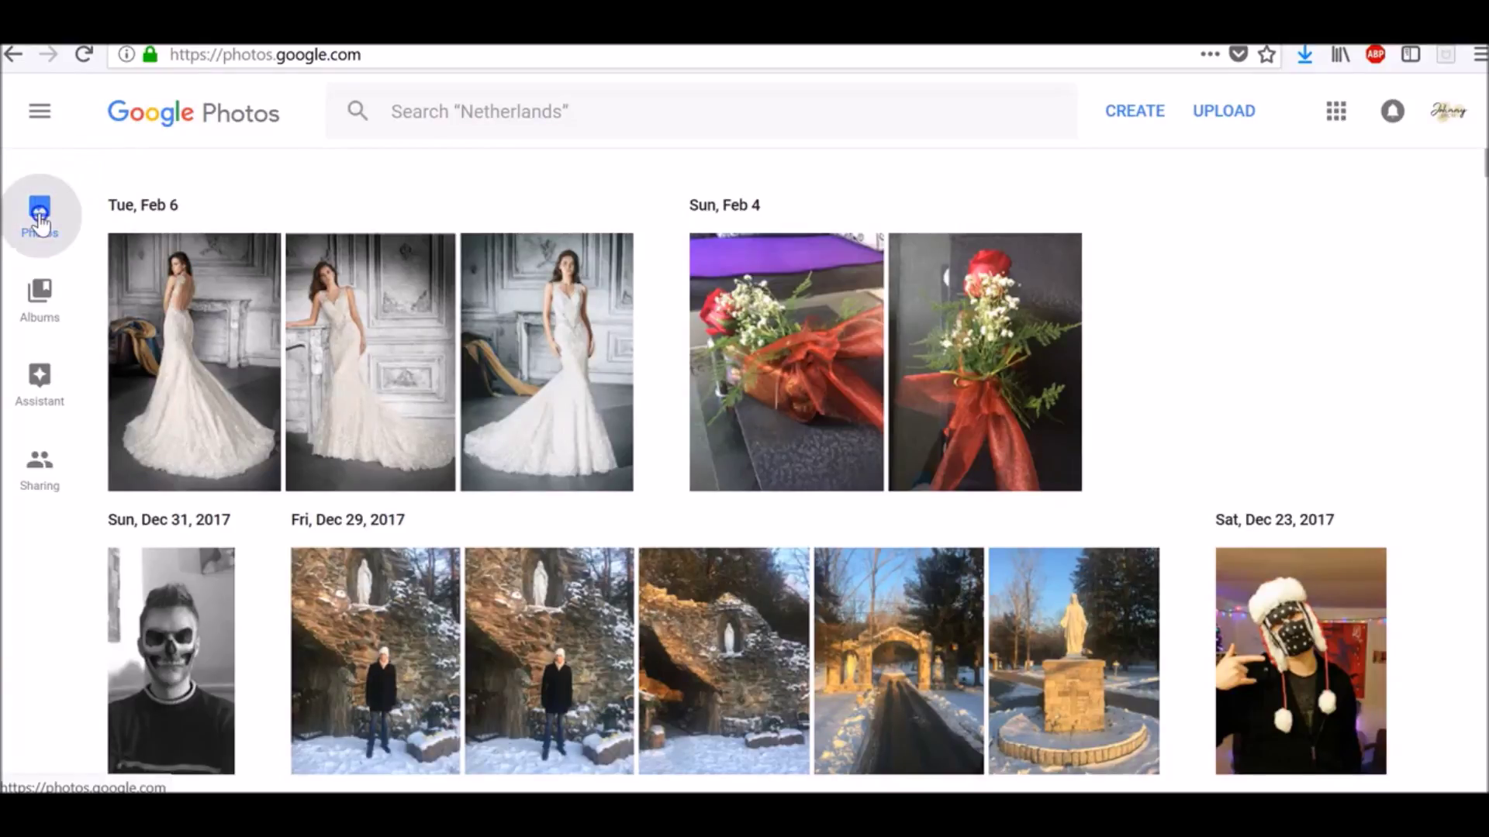
Apply the Blush filter at about 70% strength to the second Feb 6 wedding-dress photo and save
{"action": "left_click", "coordinate": [377, 326]}
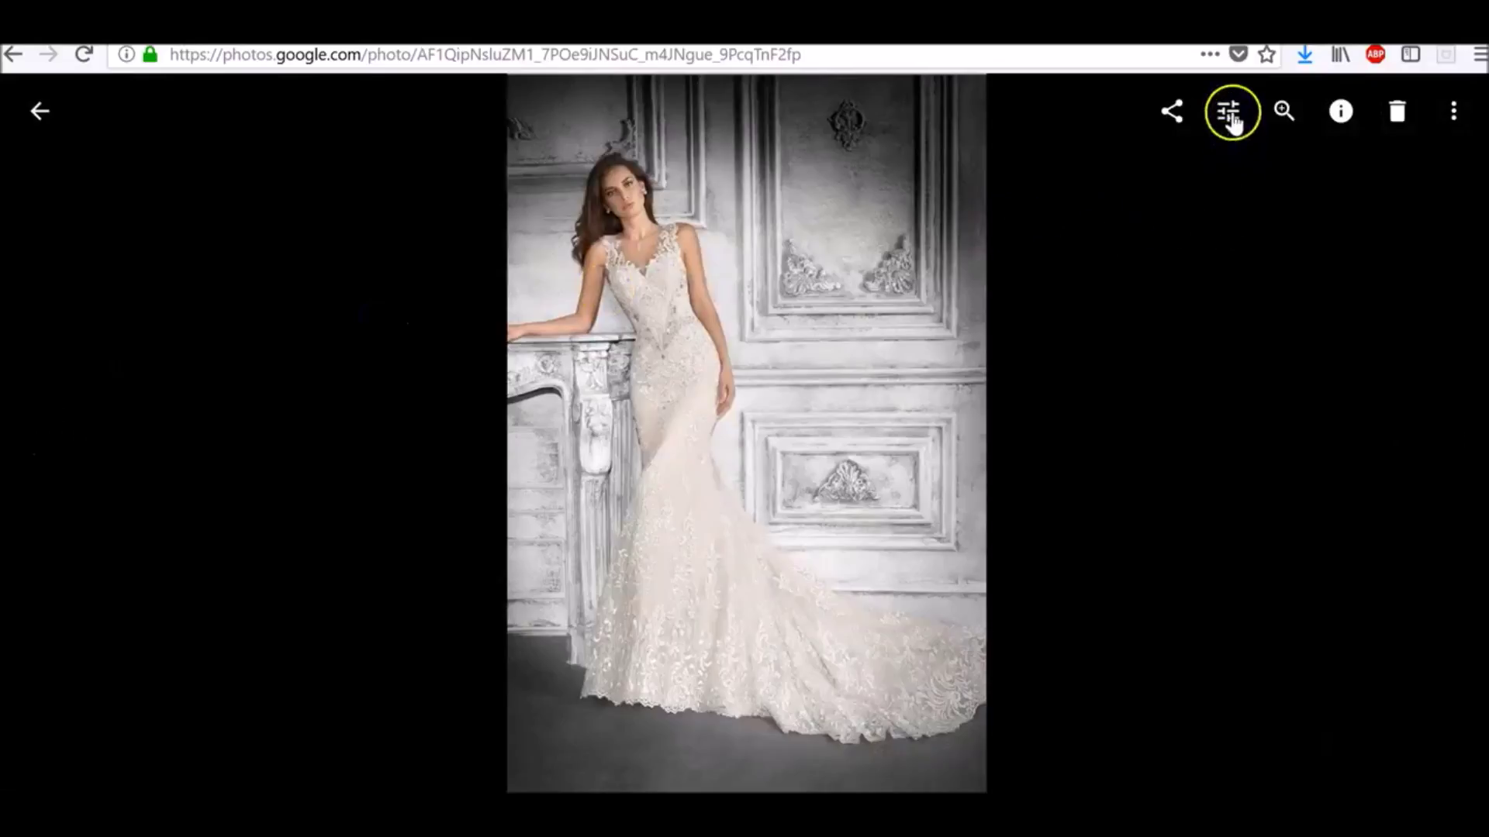
{"action": "left_click", "coordinate": [1232, 117]}
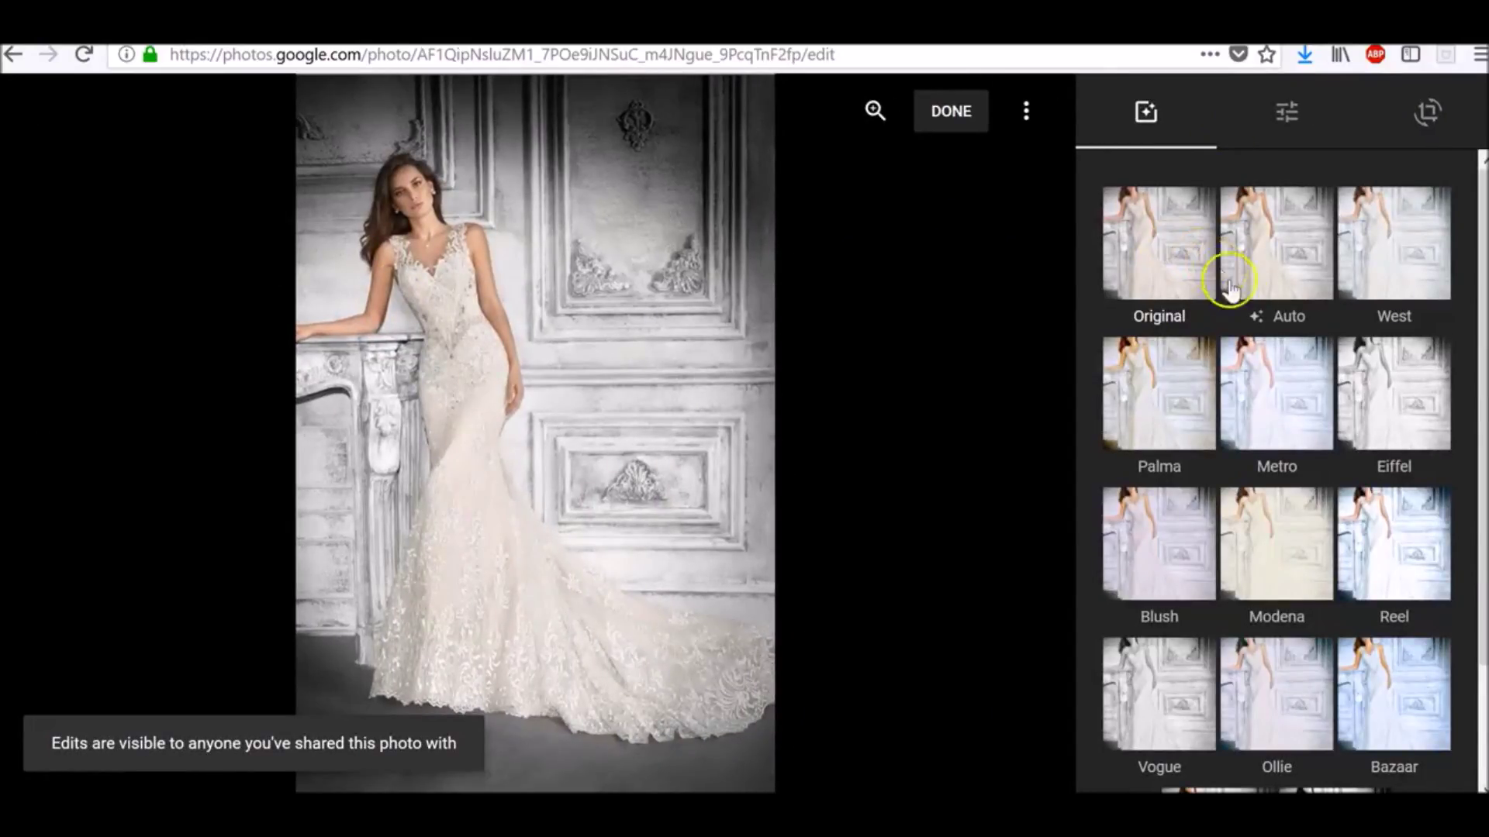
{"action": "left_click", "coordinate": [1274, 388]}
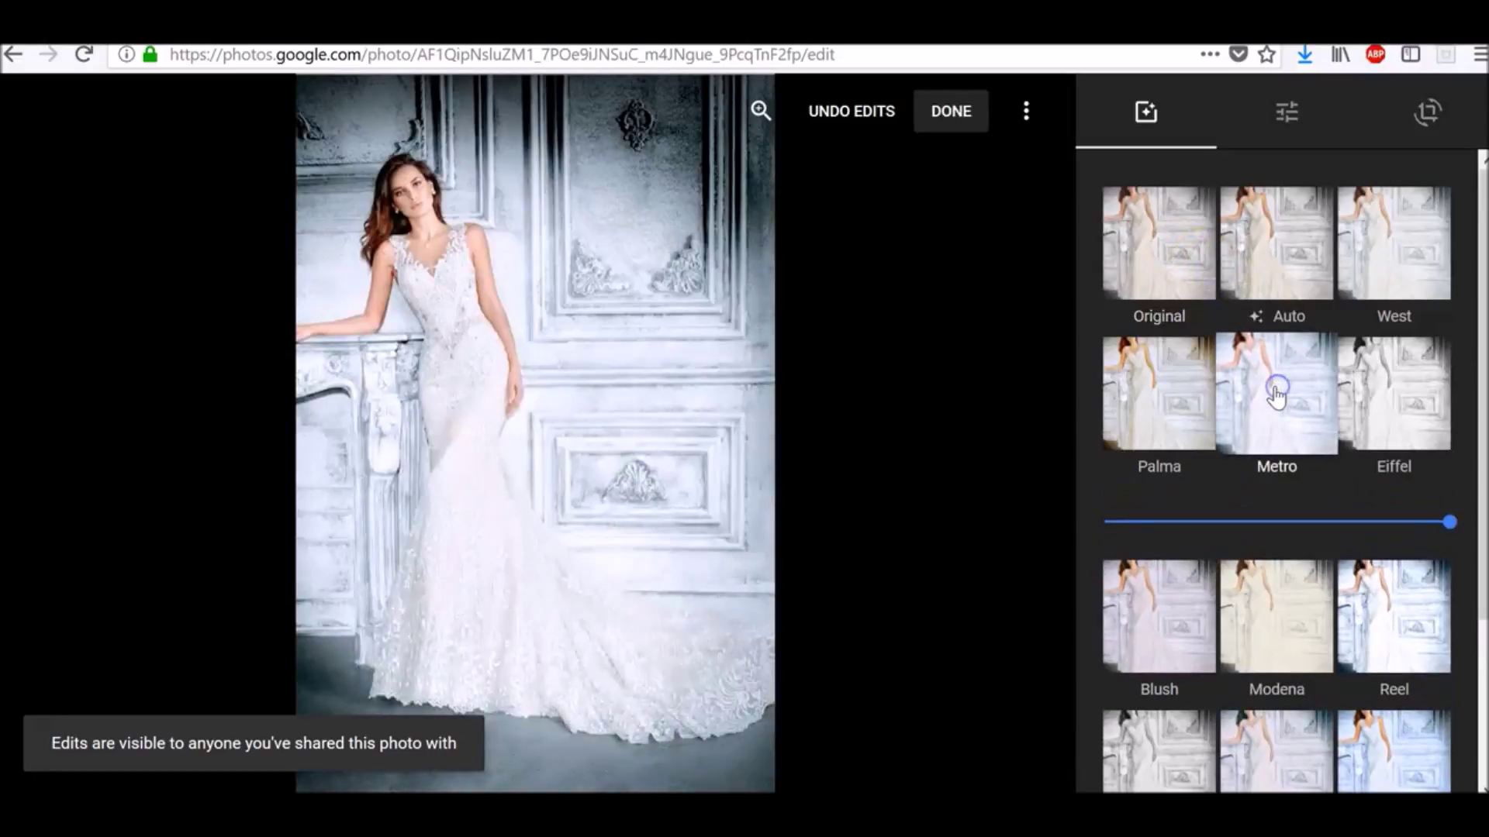
{"action": "left_click", "coordinate": [1134, 391]}
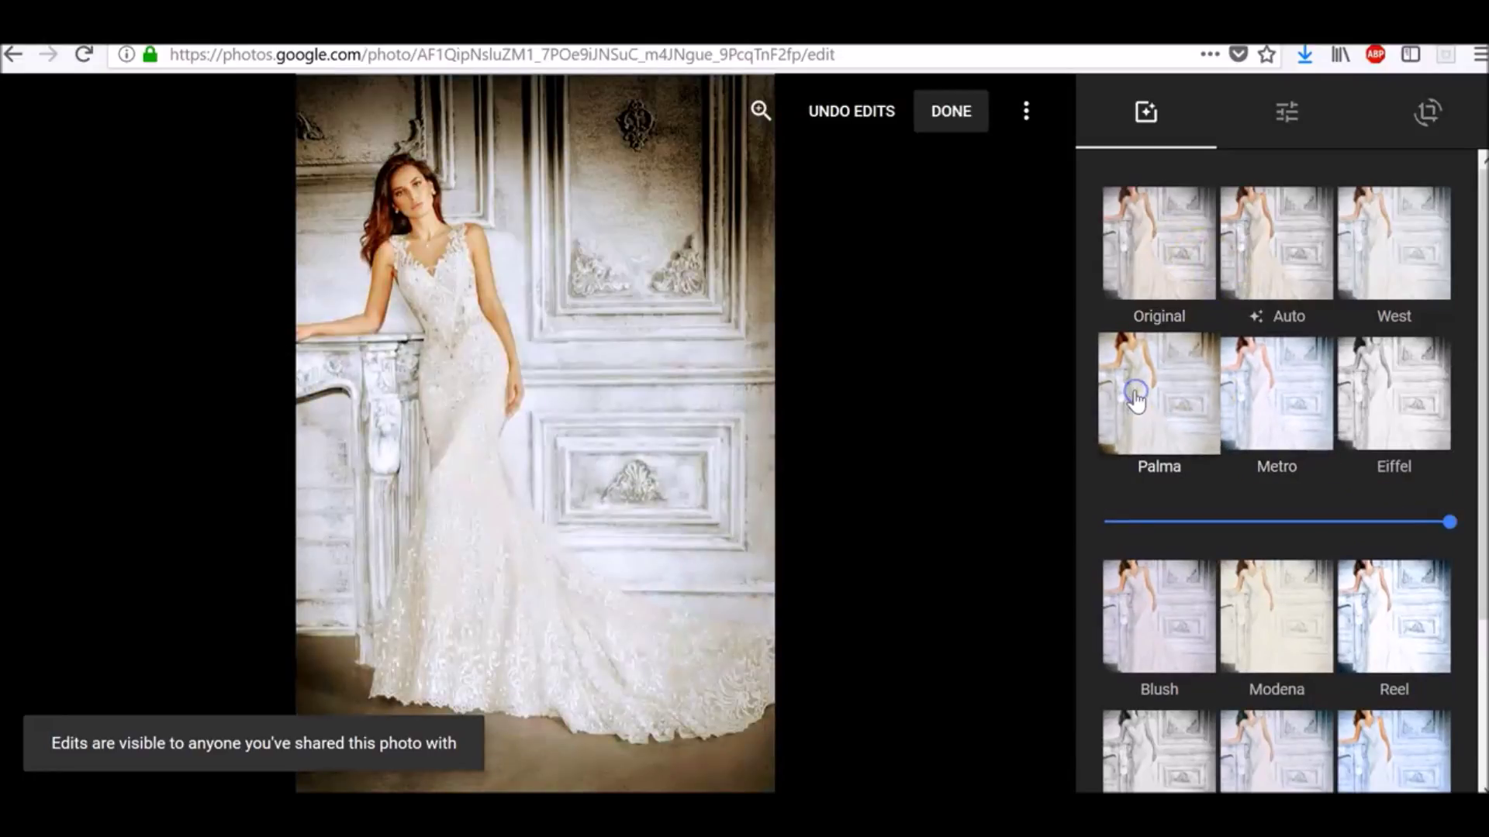
{"action": "left_click", "coordinate": [1169, 616]}
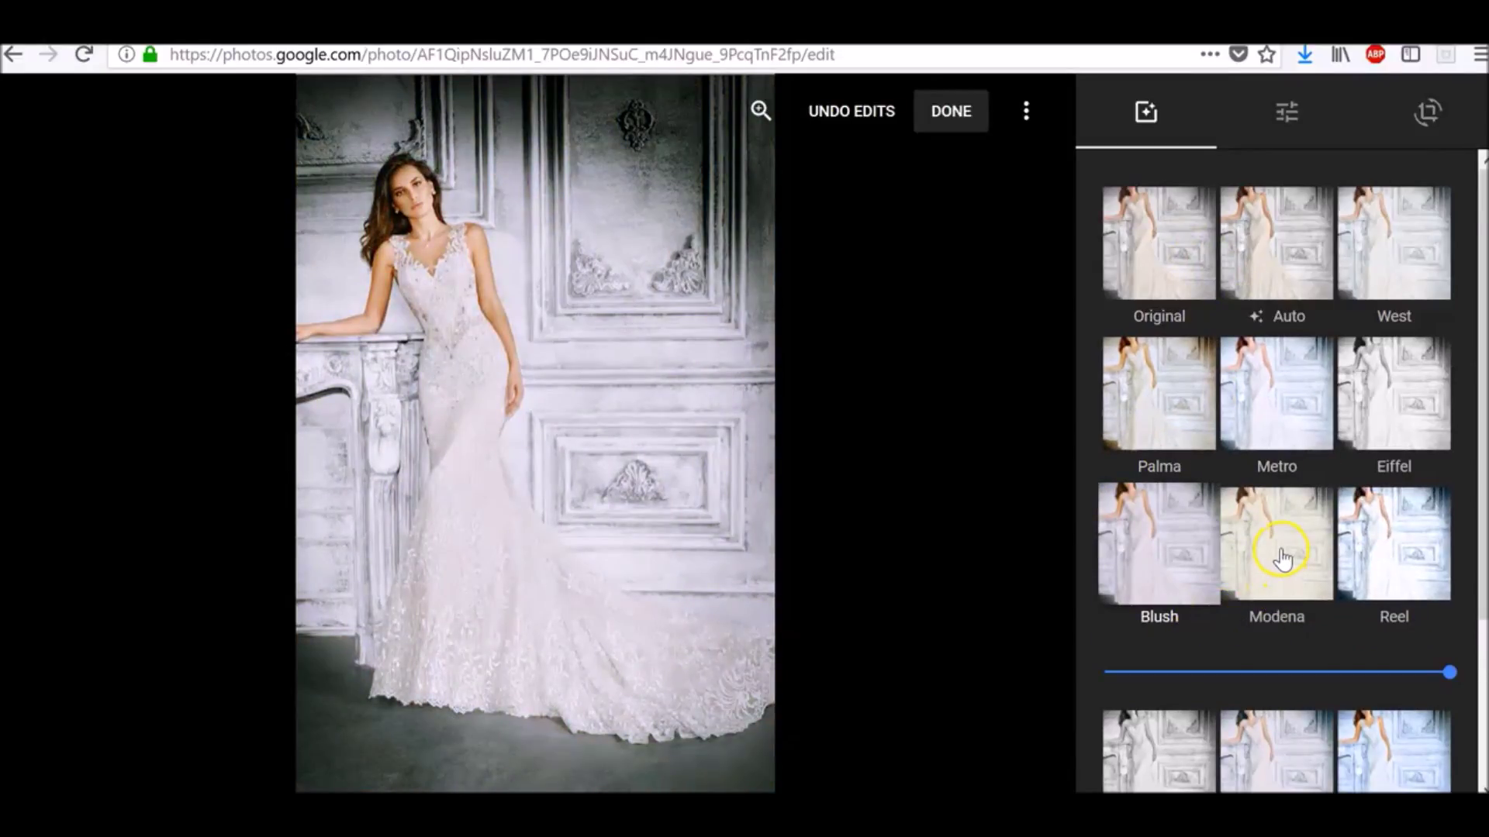
{"action": "left_click_drag", "start_coordinate": [1447, 677], "coordinate": [1238, 690]}
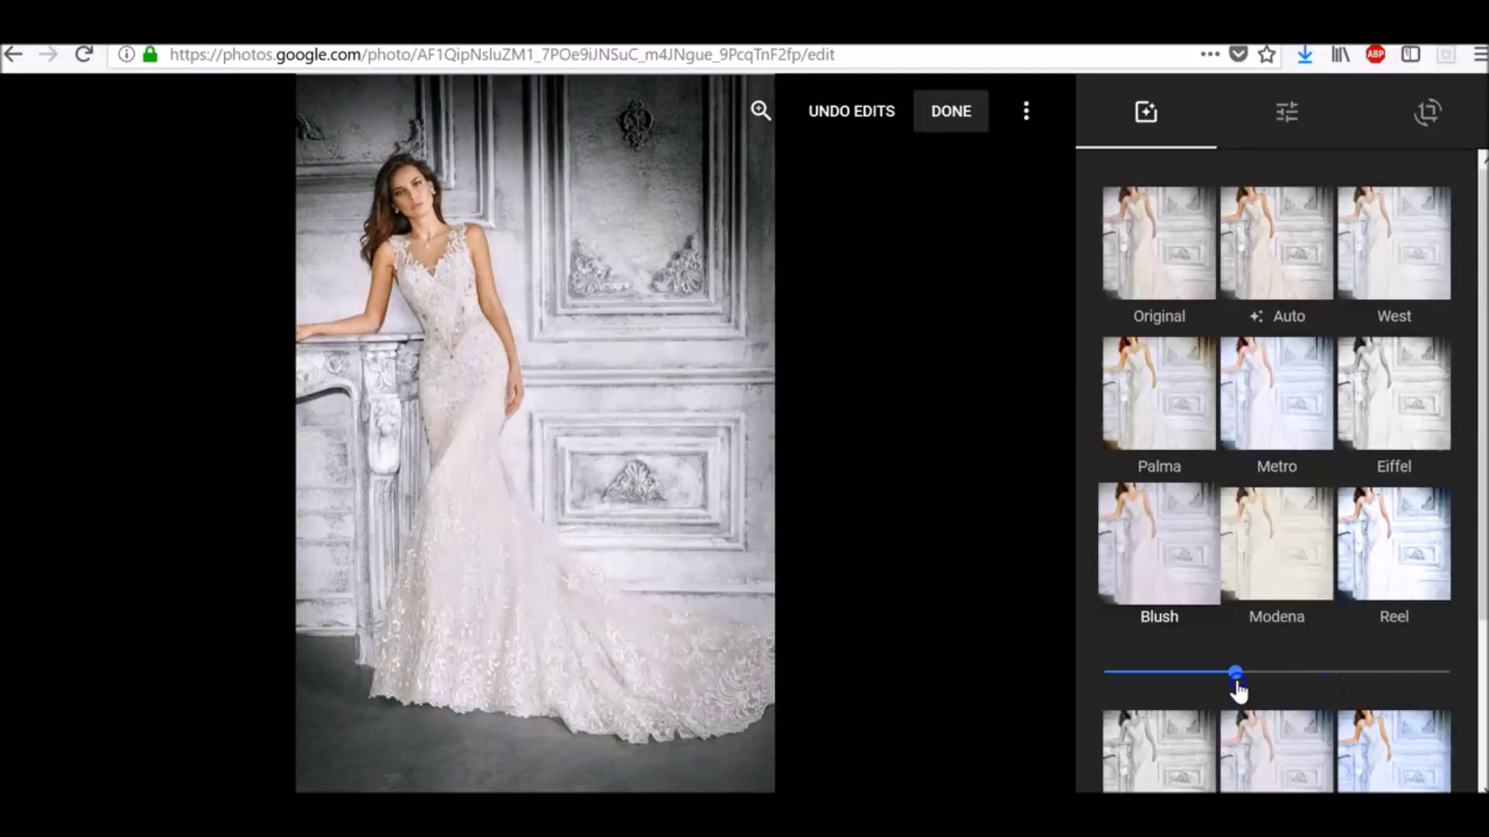
{"action": "left_click", "coordinate": [962, 117]}
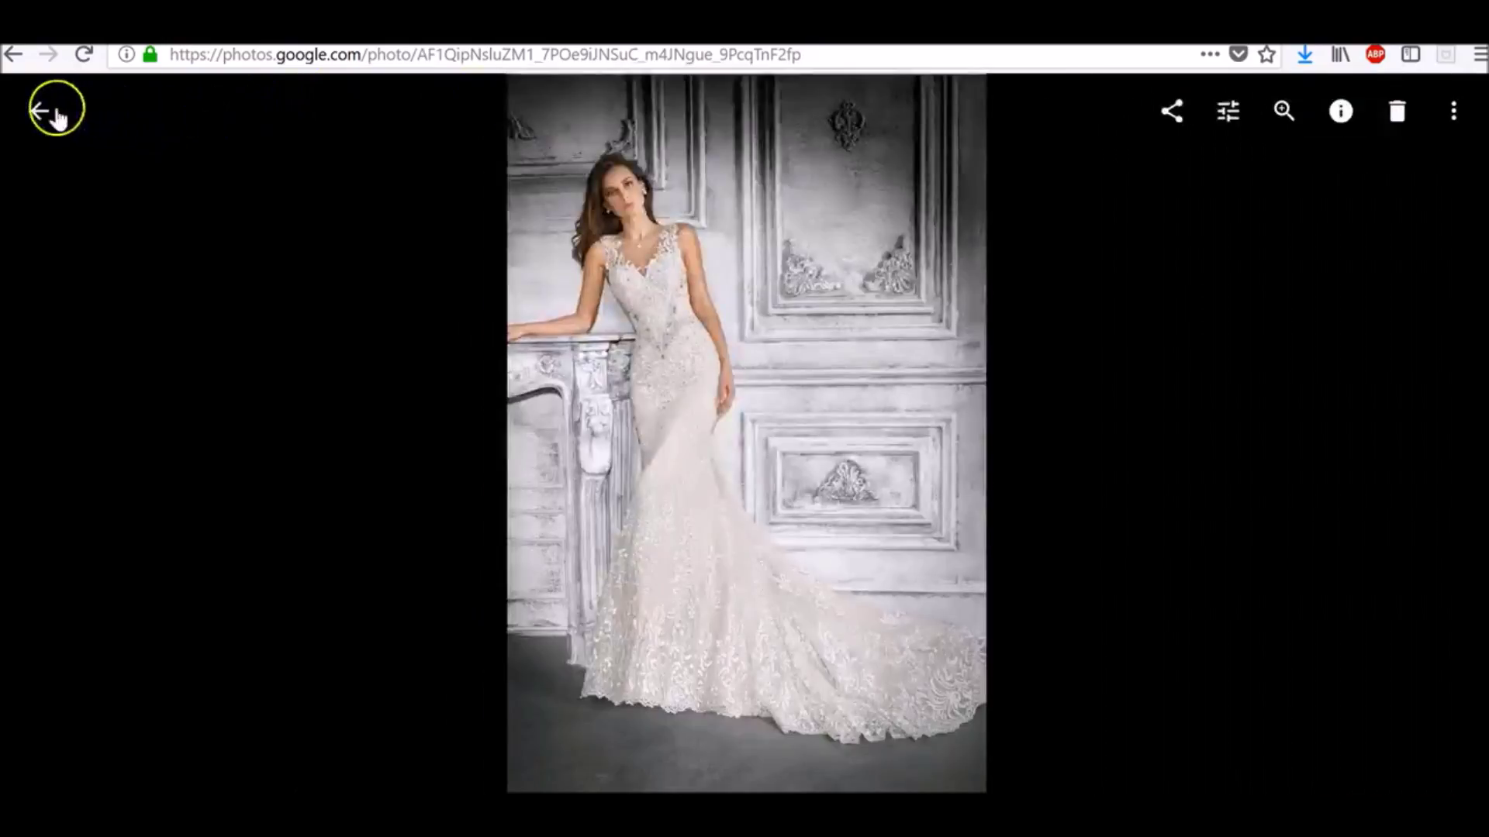
Get a share link for the edited second wedding-dress photo, select it, then return to the library
{"action": "left_click", "coordinate": [54, 113]}
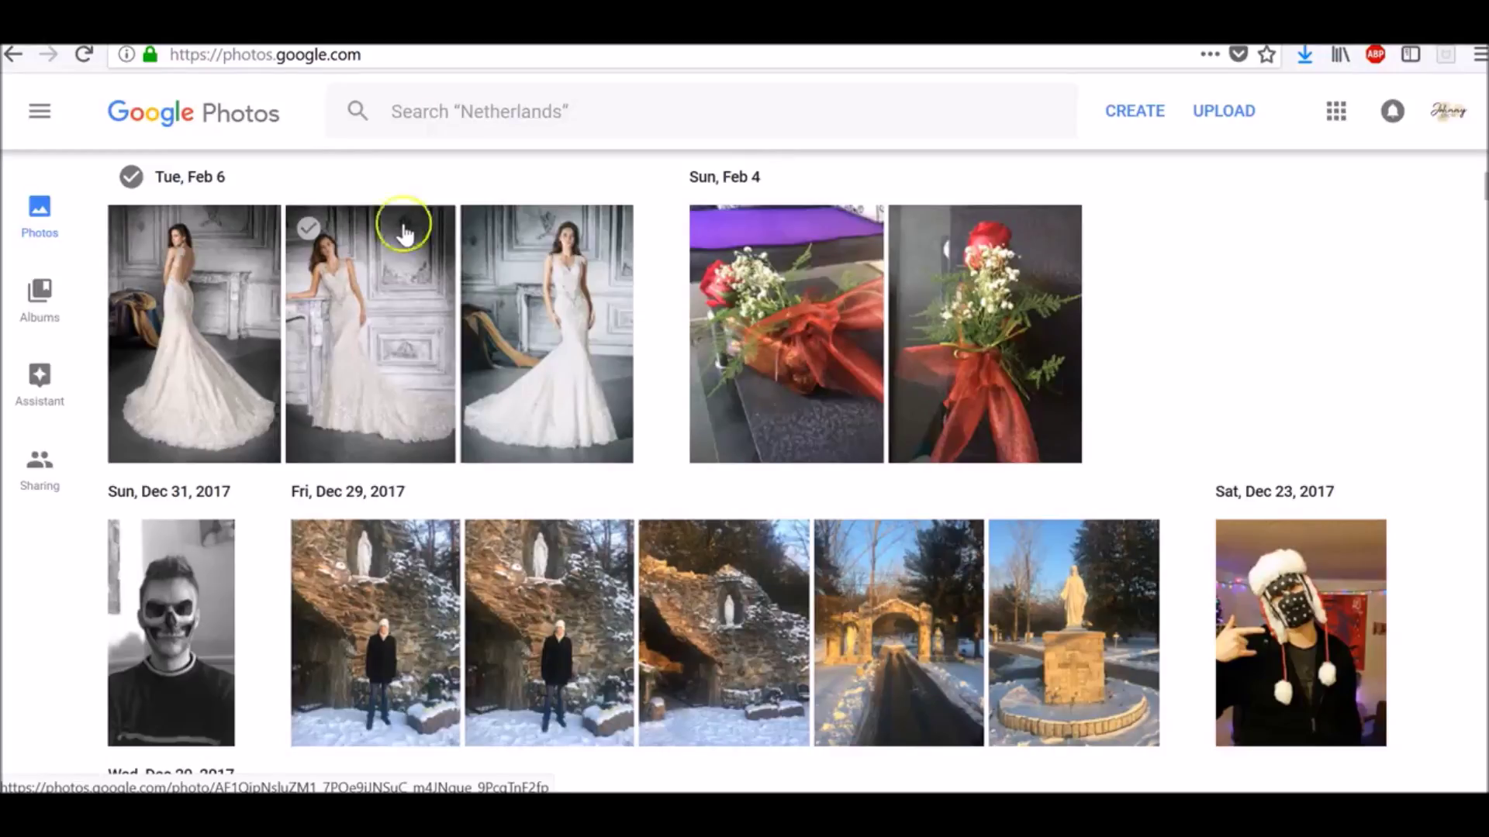
{"action": "left_click", "coordinate": [37, 213]}
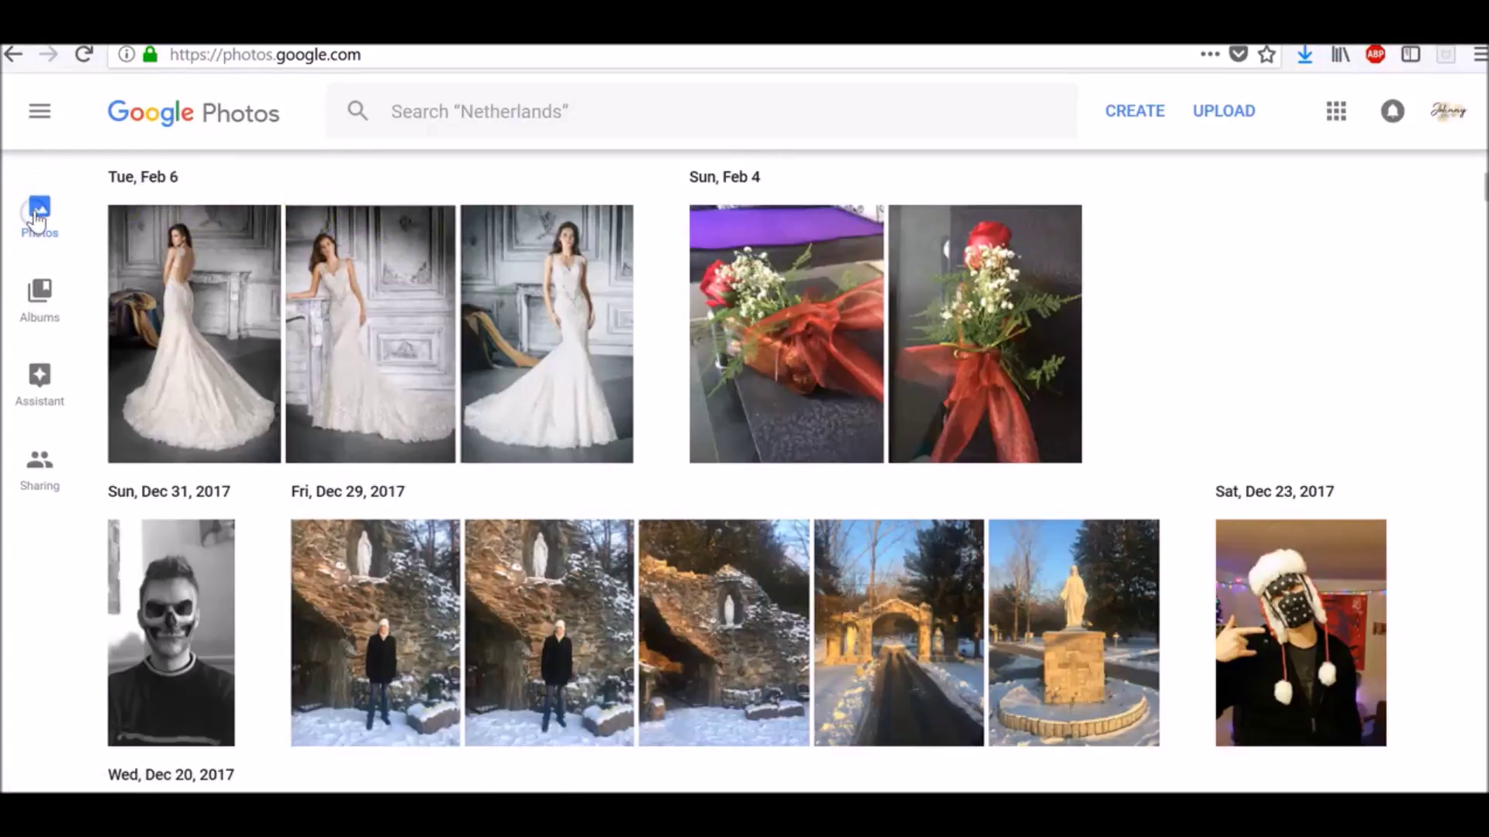
{"action": "left_click", "coordinate": [379, 286]}
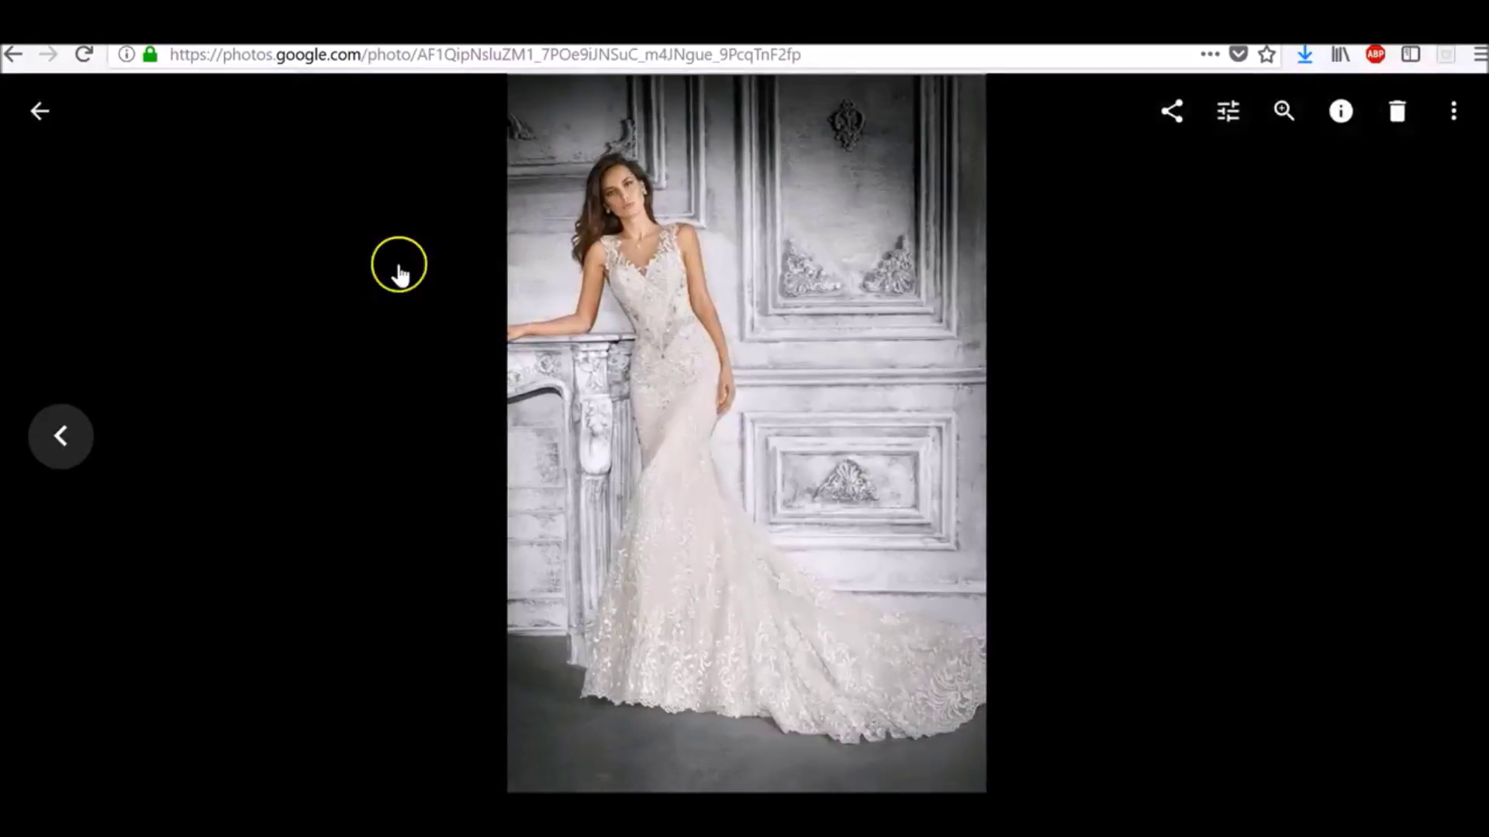
{"action": "left_click", "coordinate": [1172, 120]}
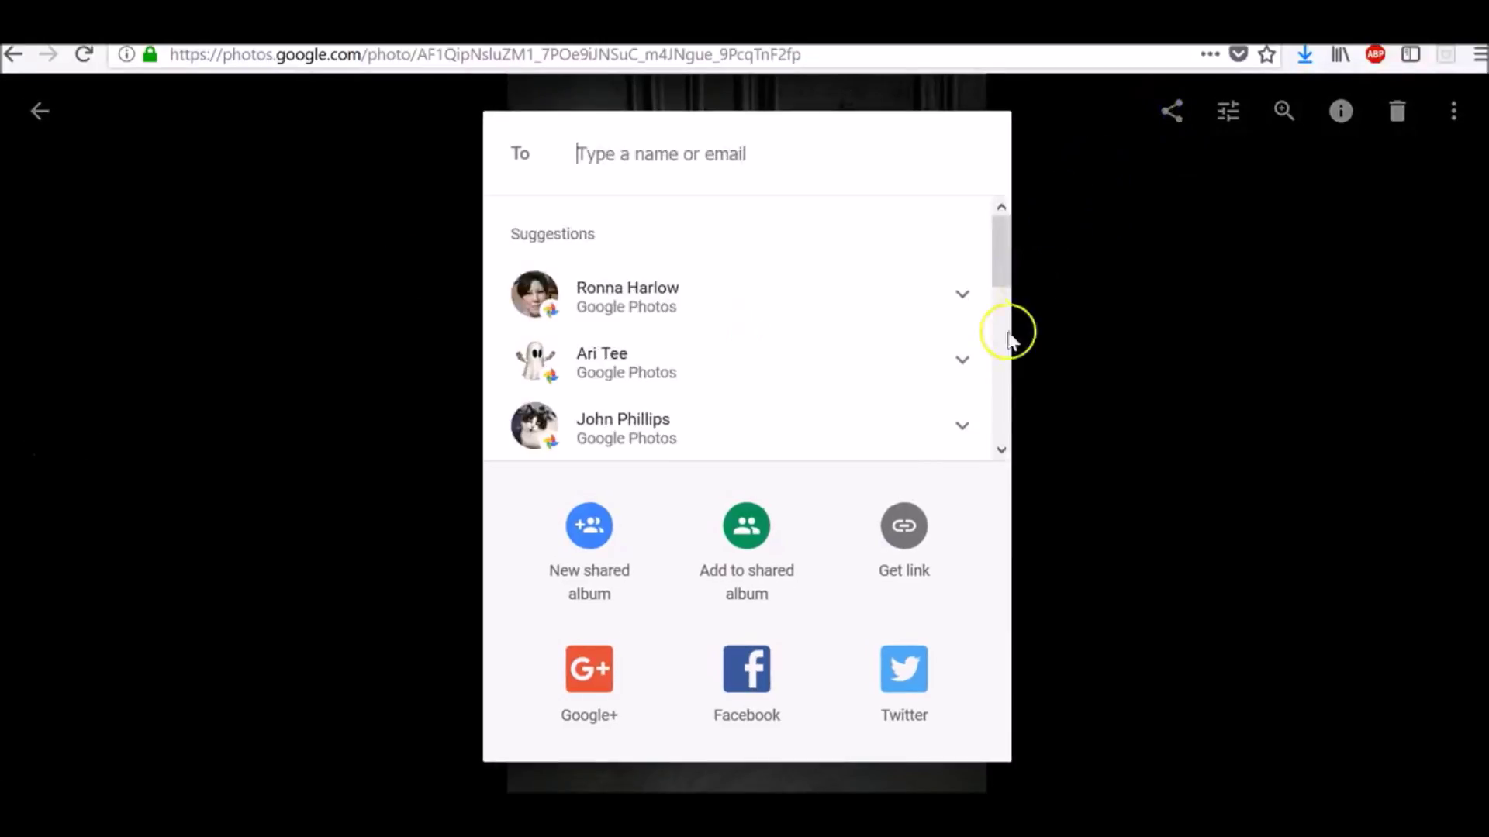
{"action": "left_click", "coordinate": [905, 524]}
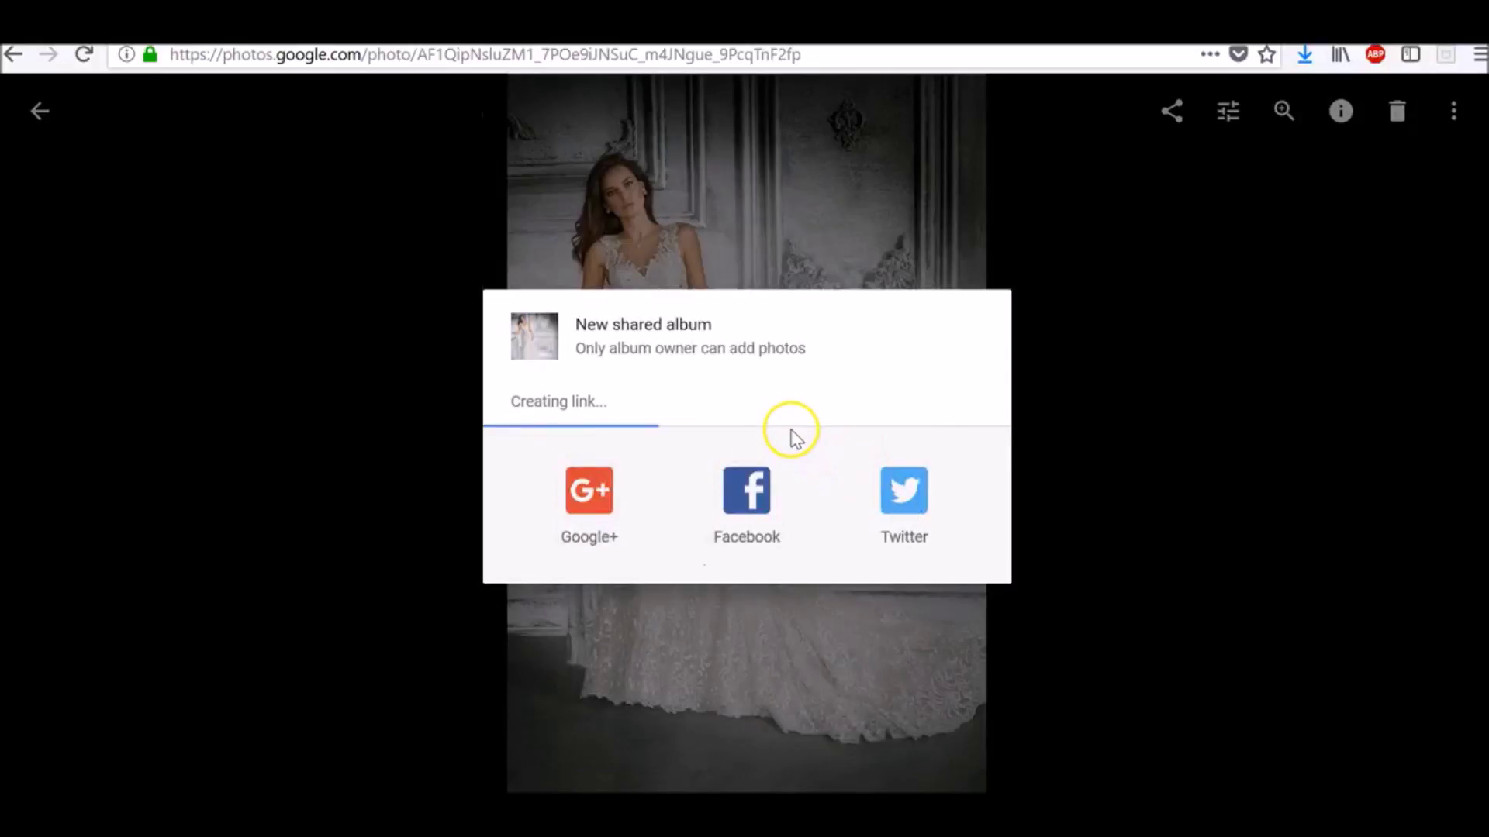
{"action": "left_click", "coordinate": [797, 427]}
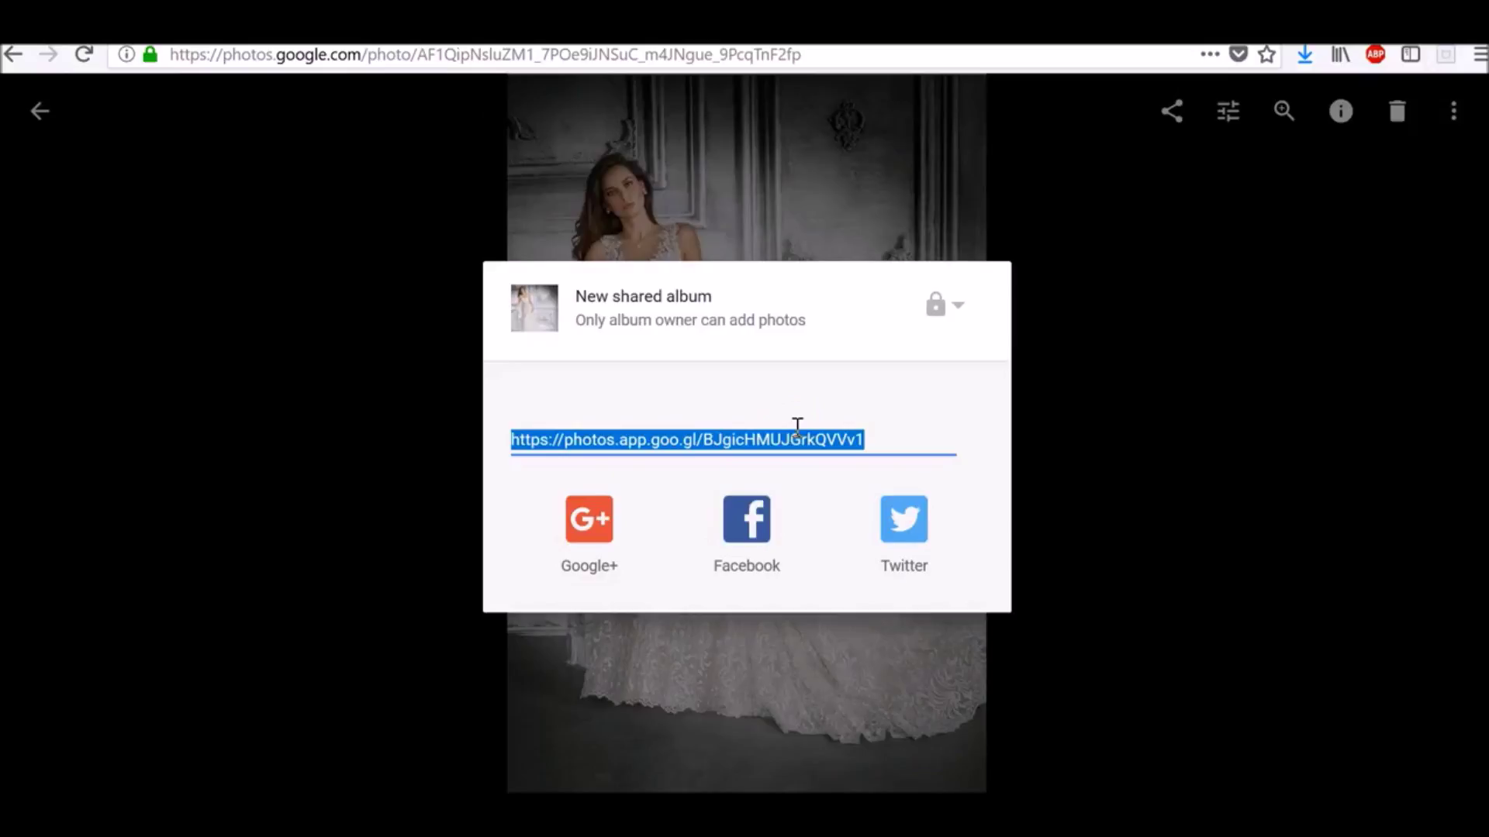
{"action": "left_click", "coordinate": [595, 146]}
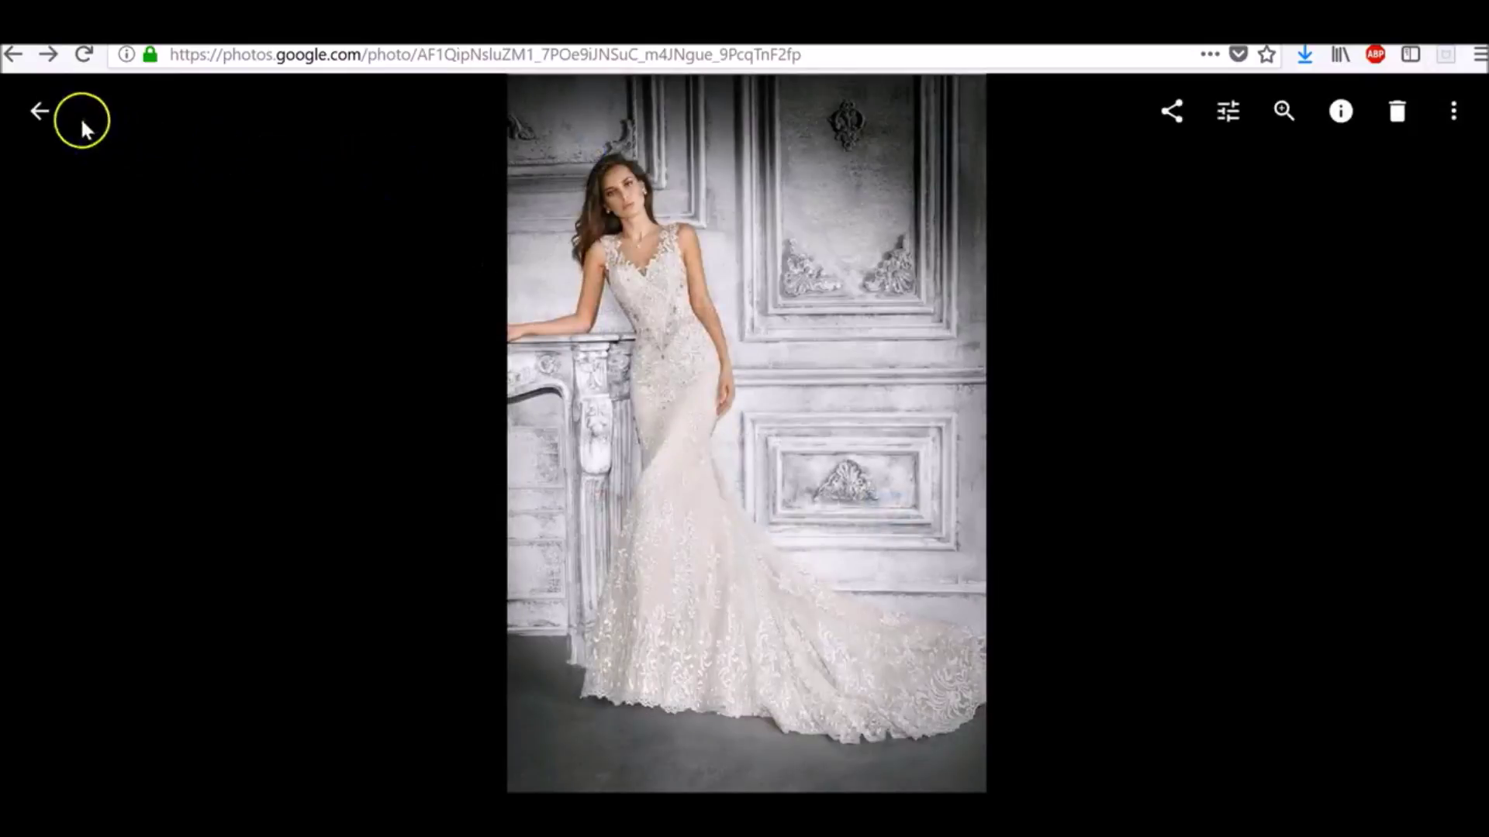
{"action": "left_click", "coordinate": [40, 115]}
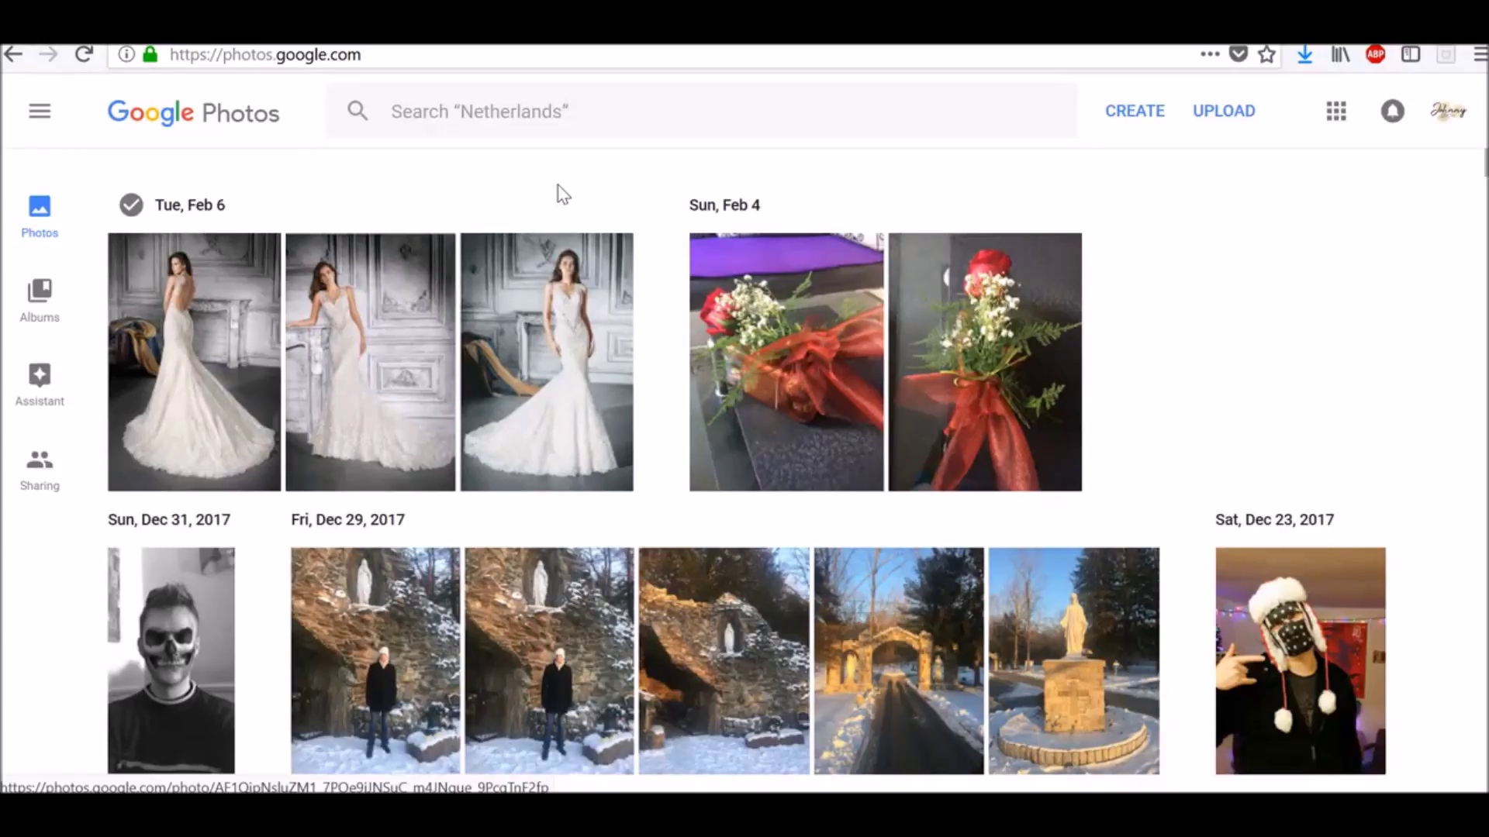
Select the three Feb 6 wedding-dress photos and move them to the trash
{"action": "left_click", "coordinate": [40, 213]}
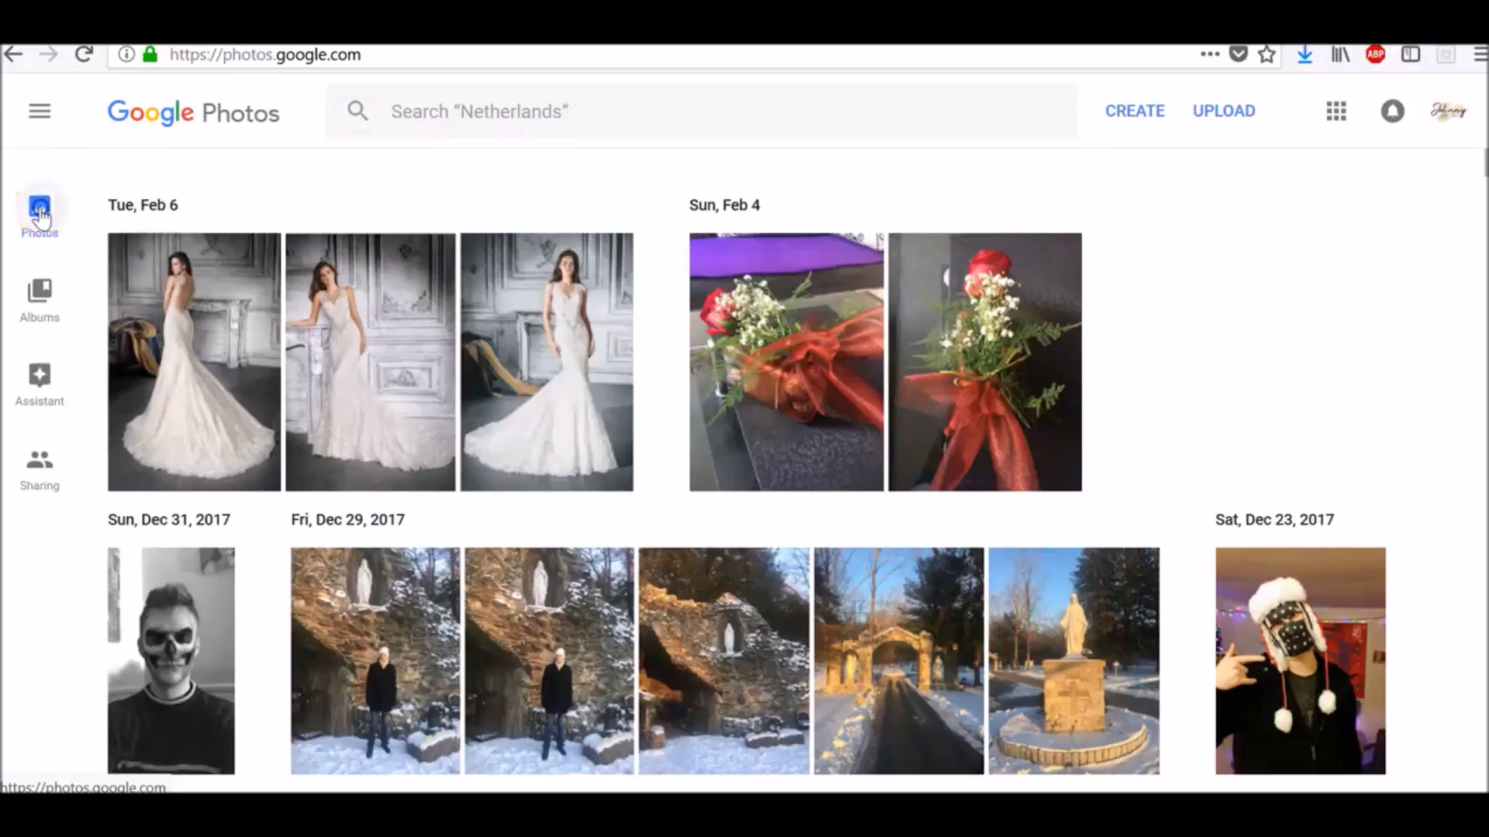
{"action": "mouse_move", "coordinate": [310, 260]}
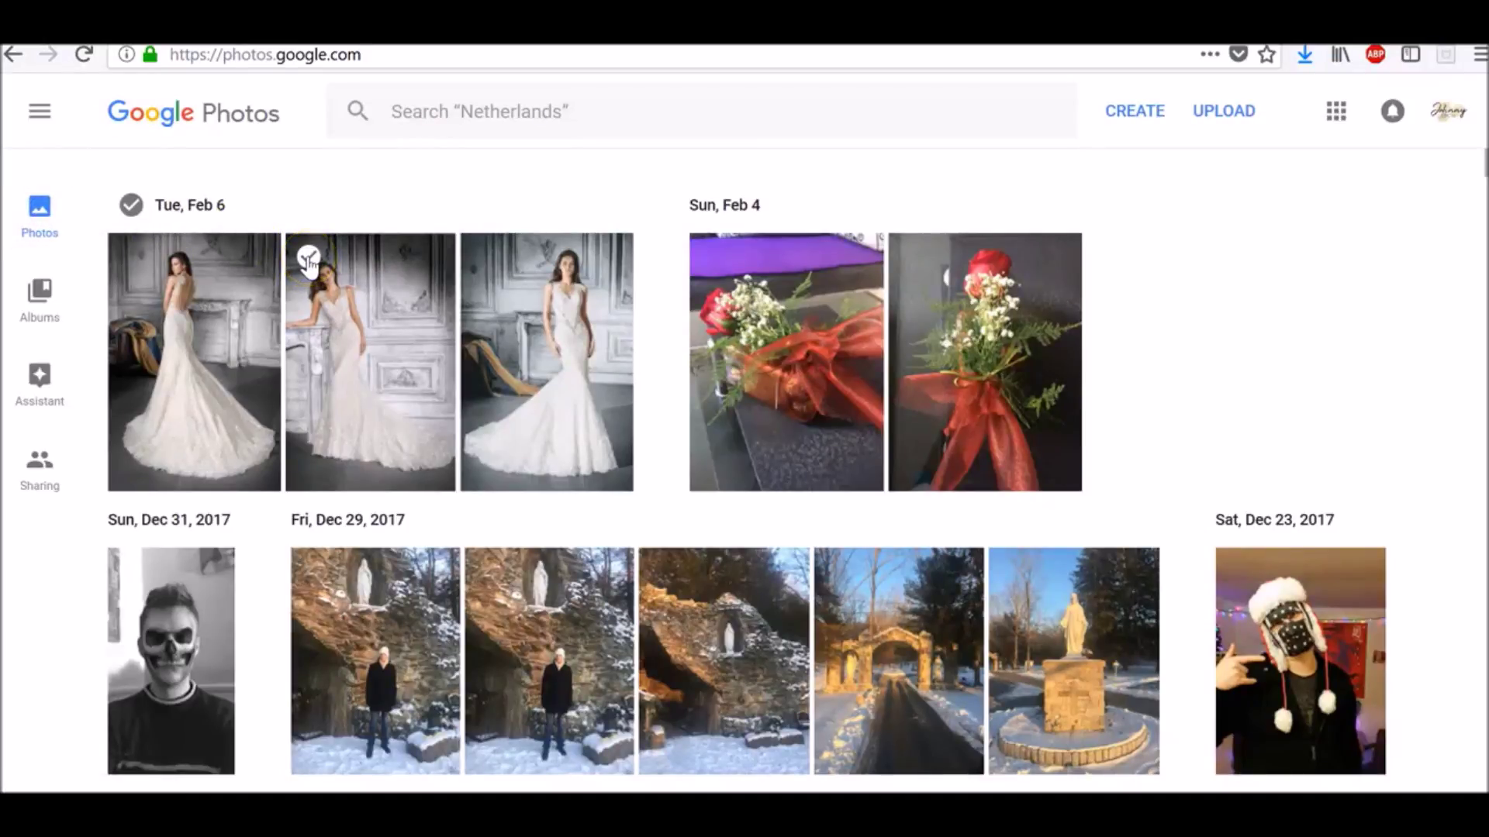
{"action": "left_click", "coordinate": [309, 260]}
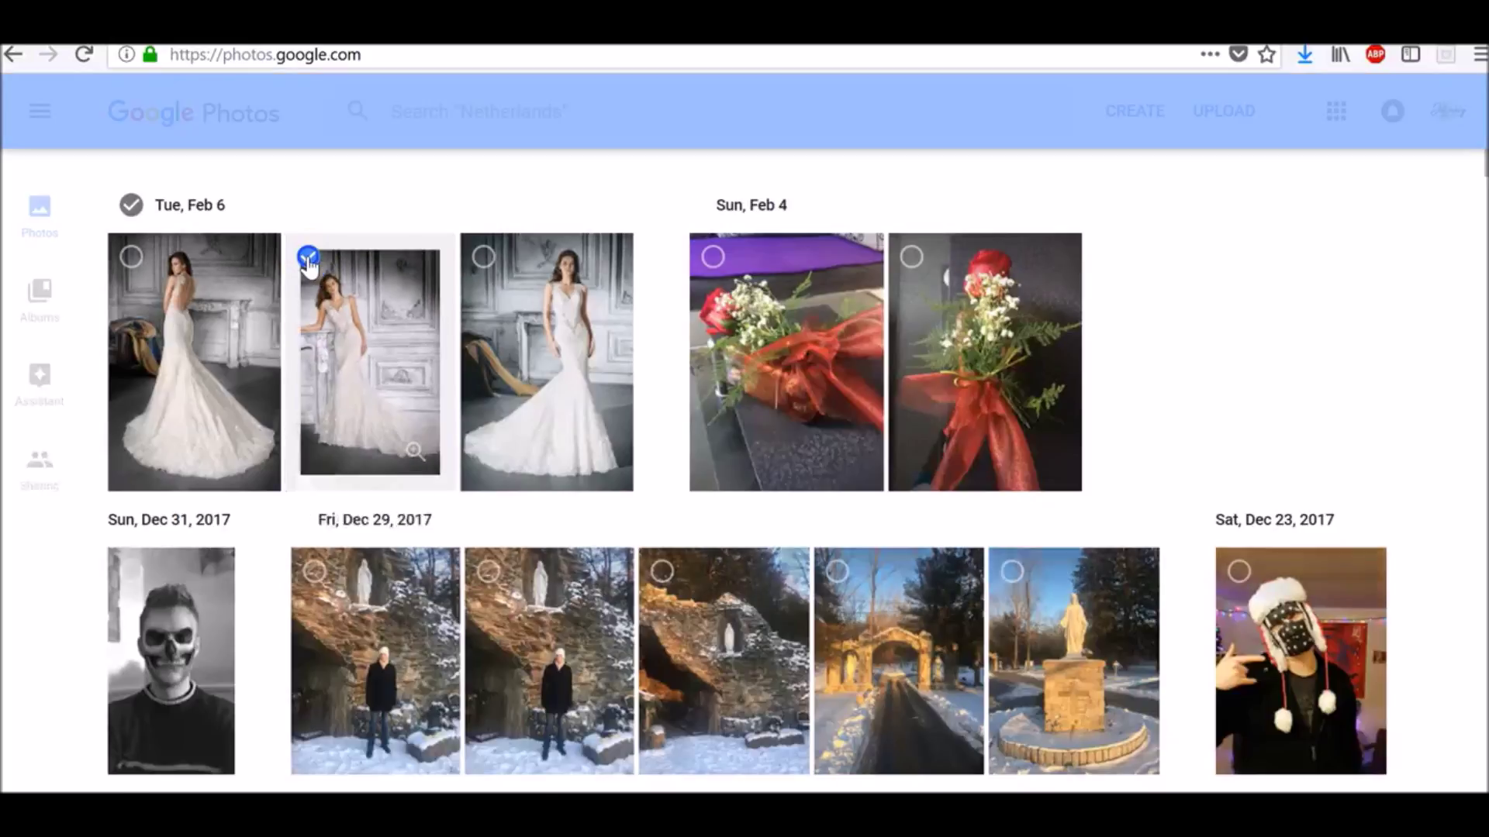
{"action": "left_click", "coordinate": [481, 259]}
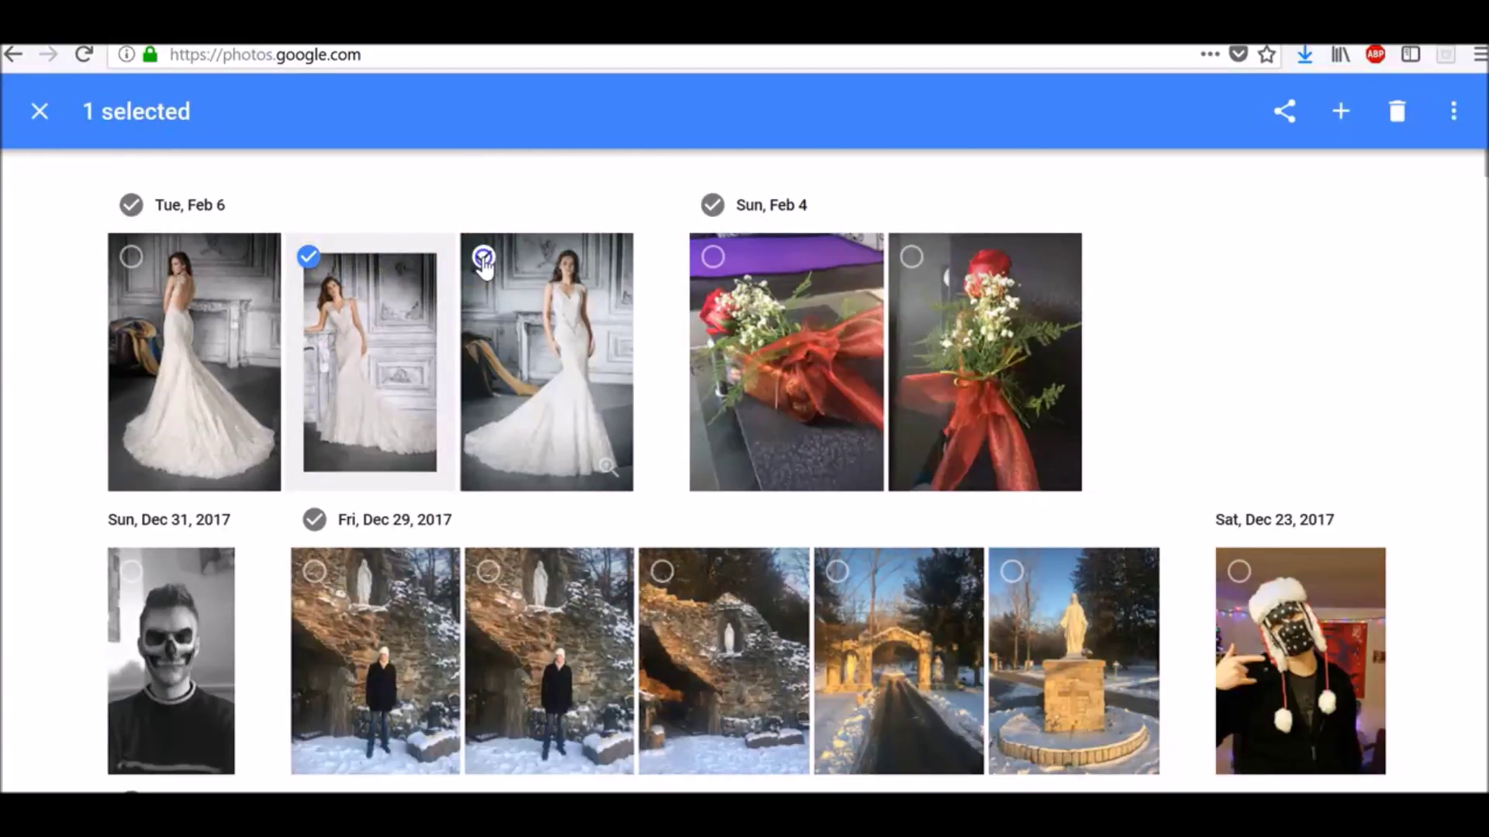
{"action": "left_click", "coordinate": [132, 257]}
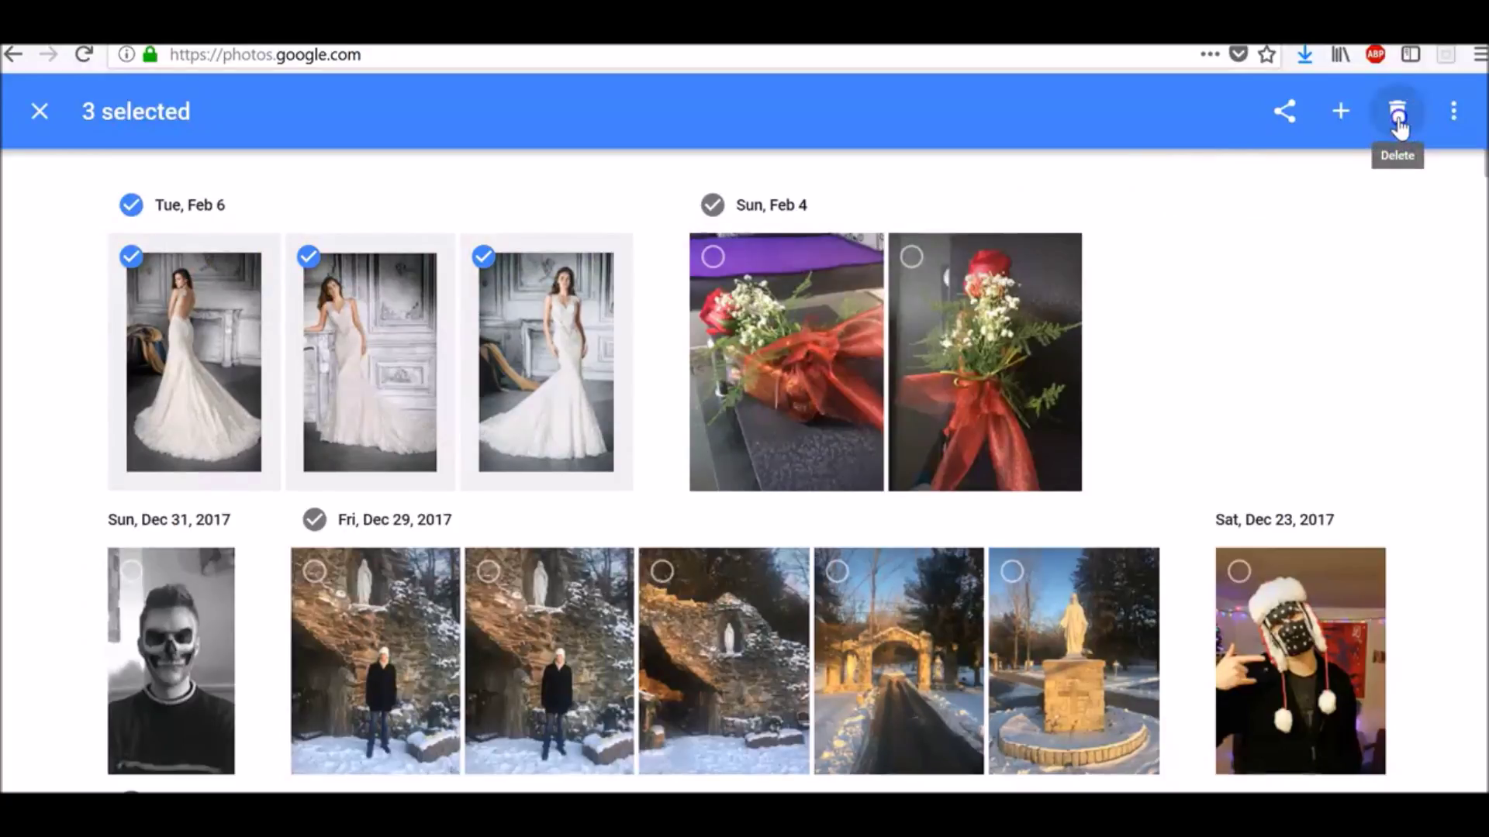
{"action": "left_click", "coordinate": [1397, 118]}
{"action": "left_click", "coordinate": [1353, 271]}
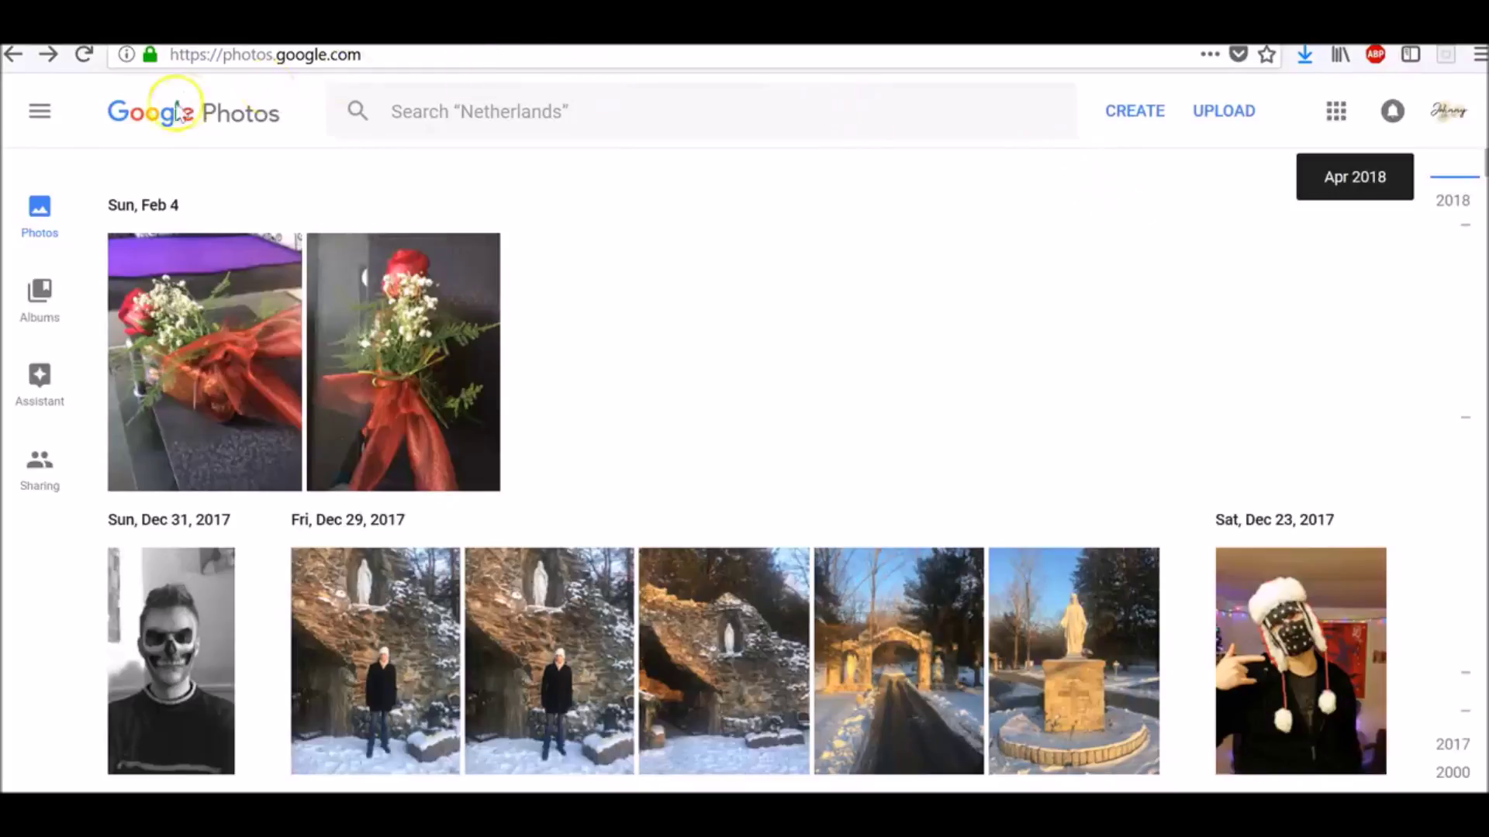
In Trash, restore the second and third wedding-dress photos, leaving the first one trashed
{"action": "left_click", "coordinate": [39, 116]}
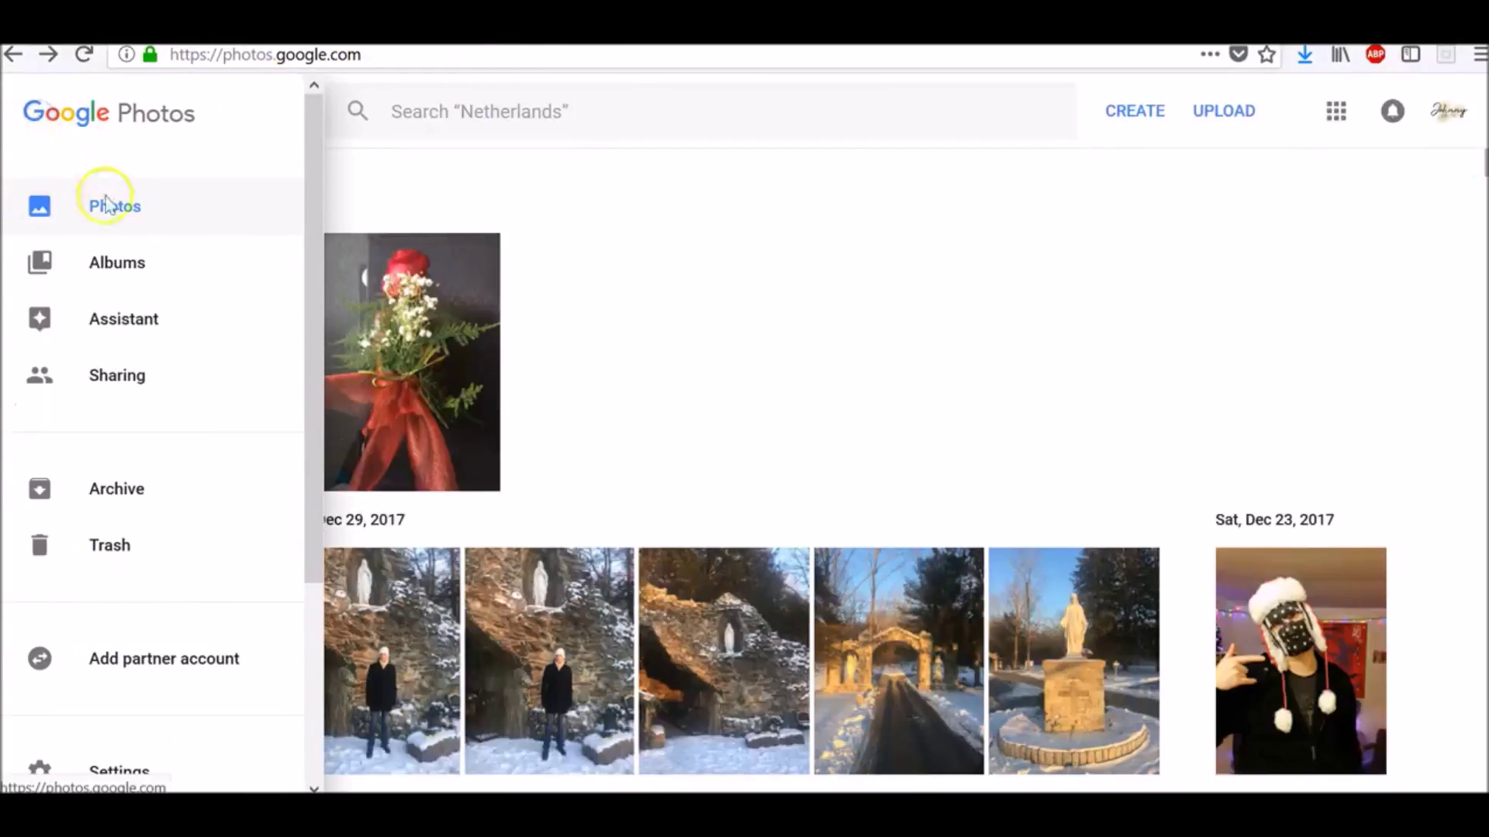
{"action": "left_click", "coordinate": [116, 549]}
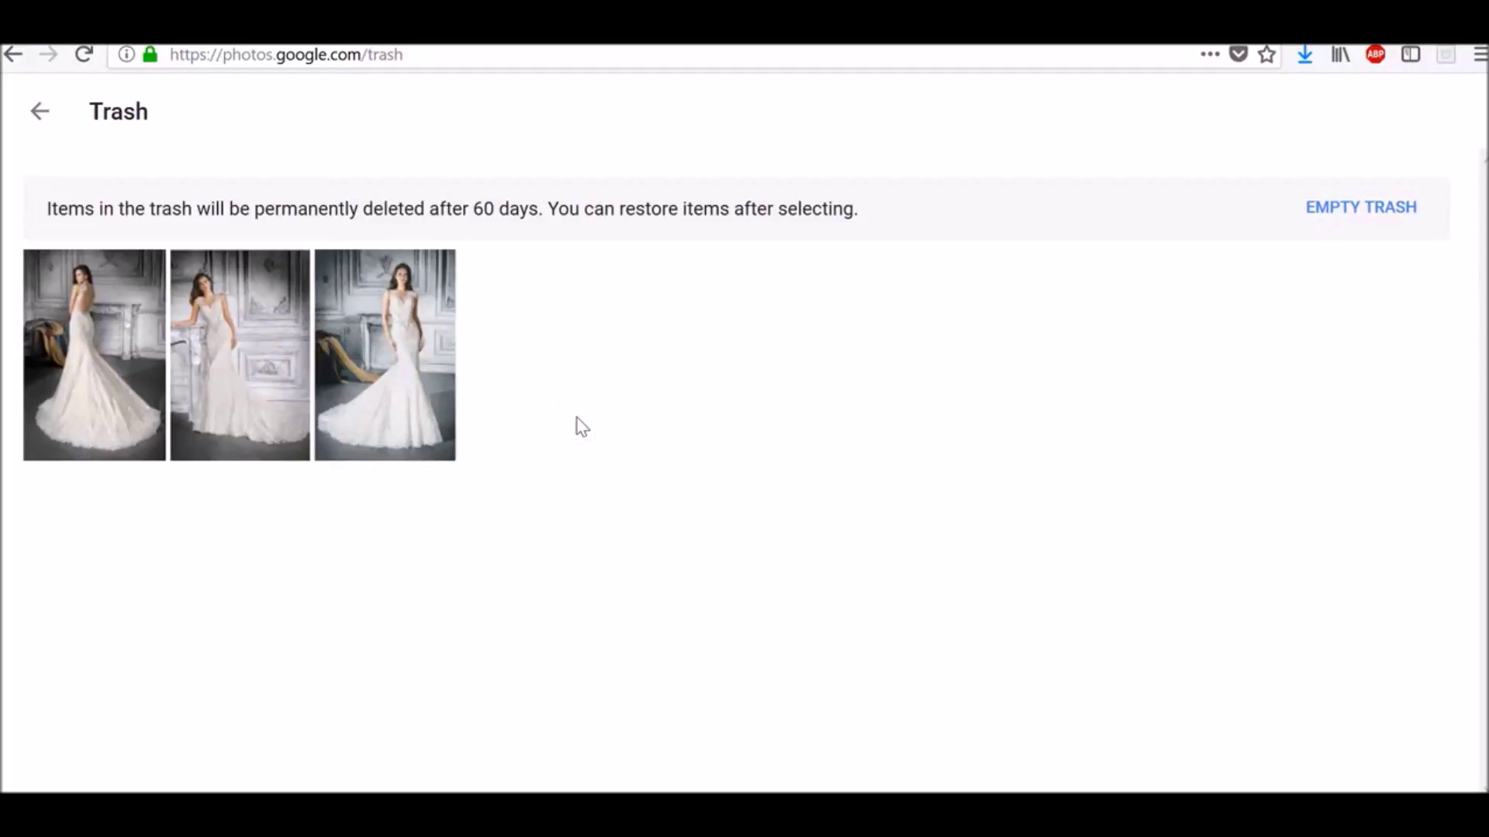
{"action": "mouse_move", "coordinate": [337, 277]}
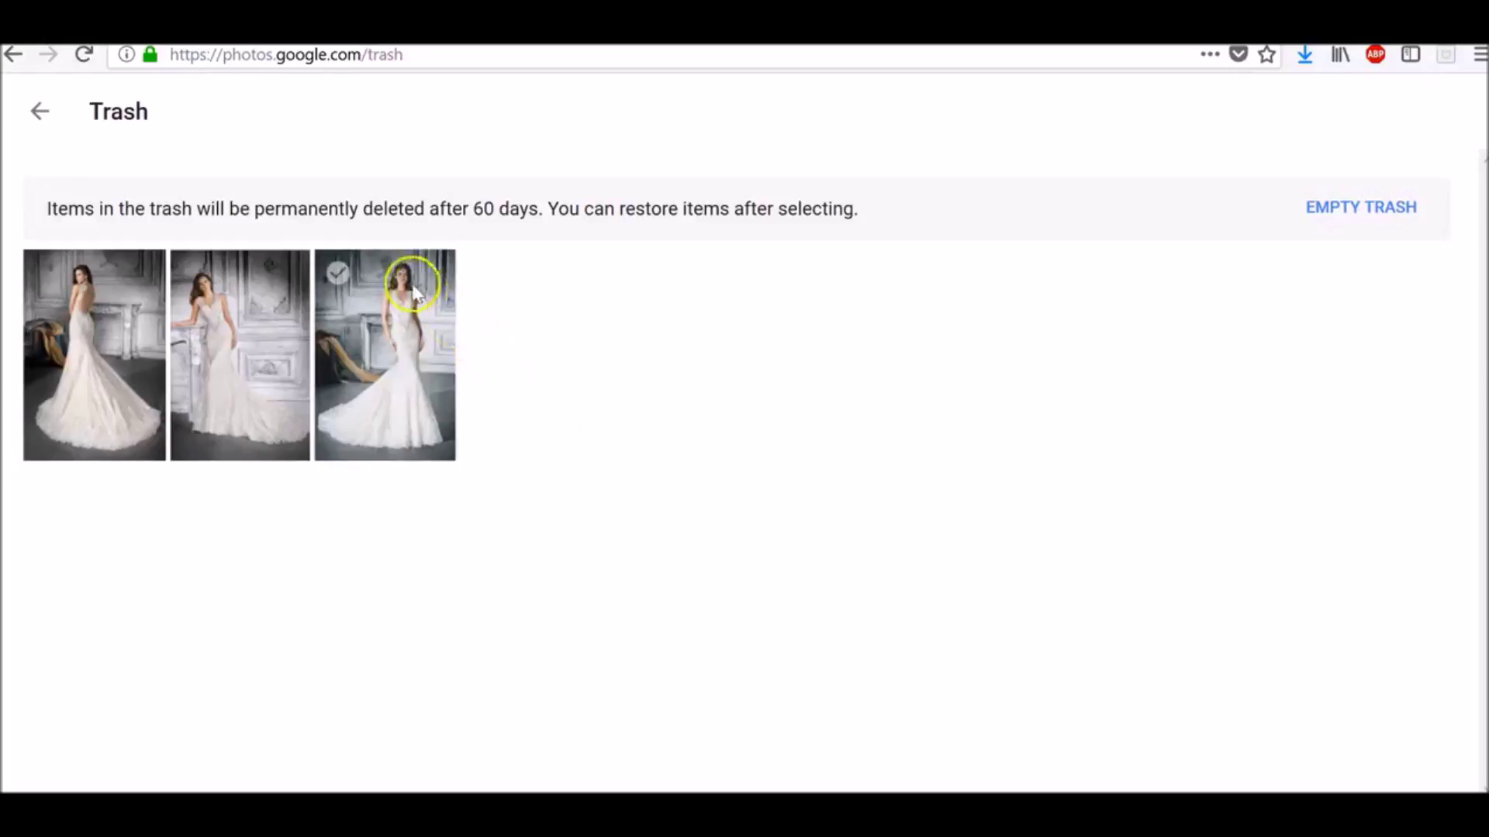
{"action": "left_click", "coordinate": [337, 276]}
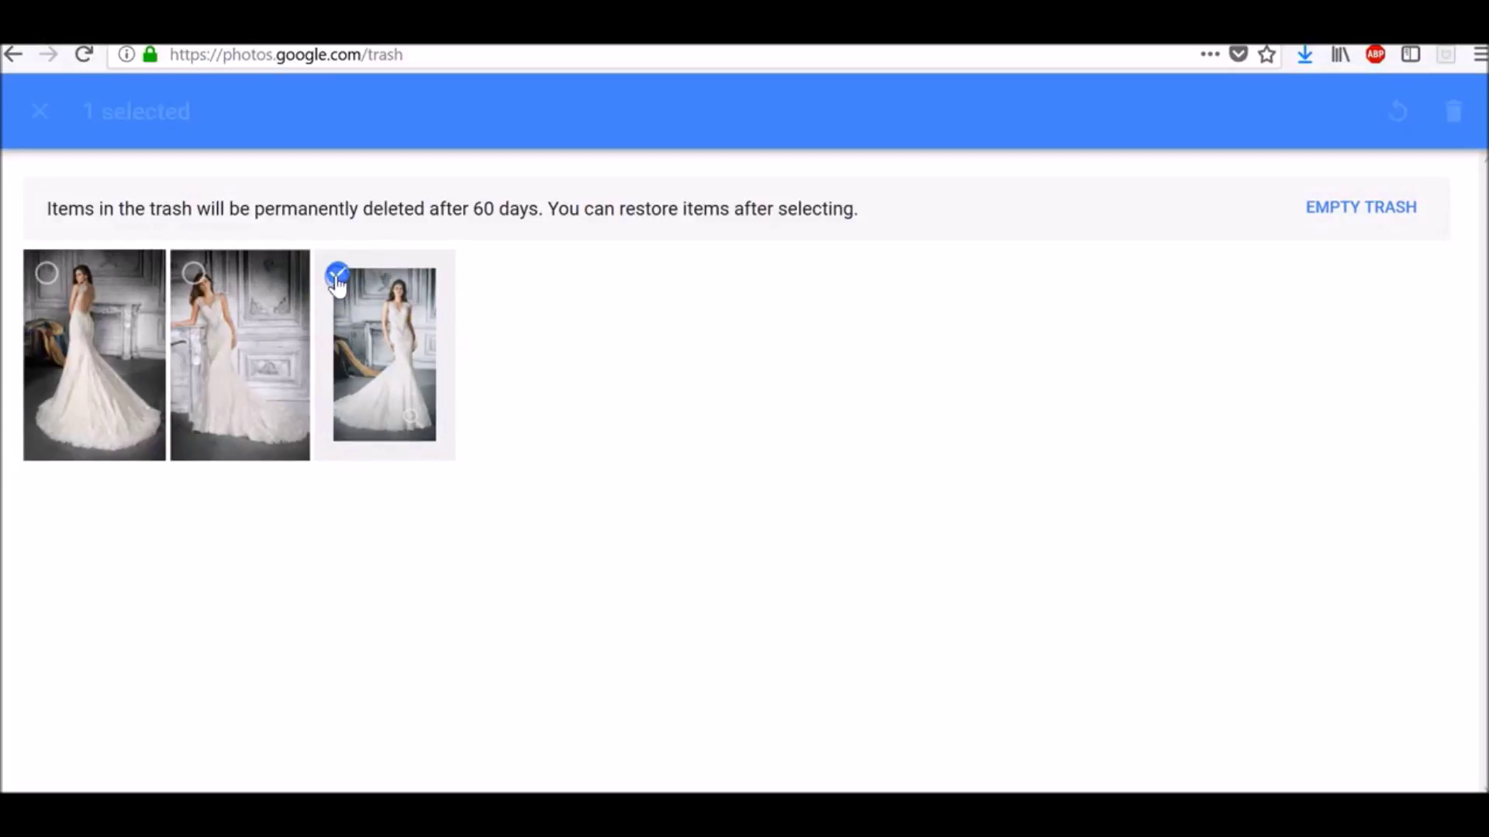
{"action": "left_click", "coordinate": [194, 273]}
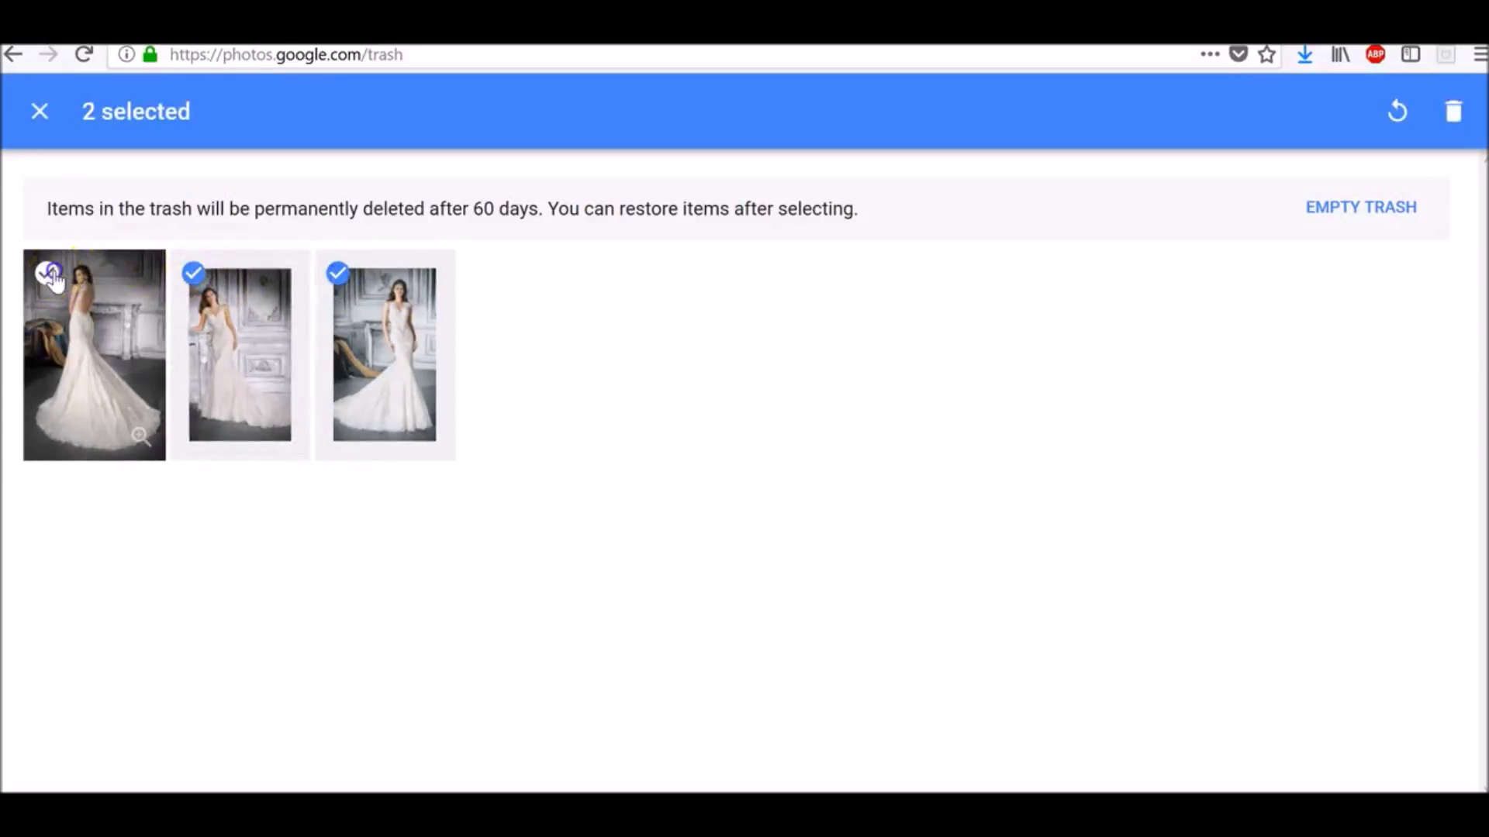
{"action": "left_click", "coordinate": [1396, 113]}
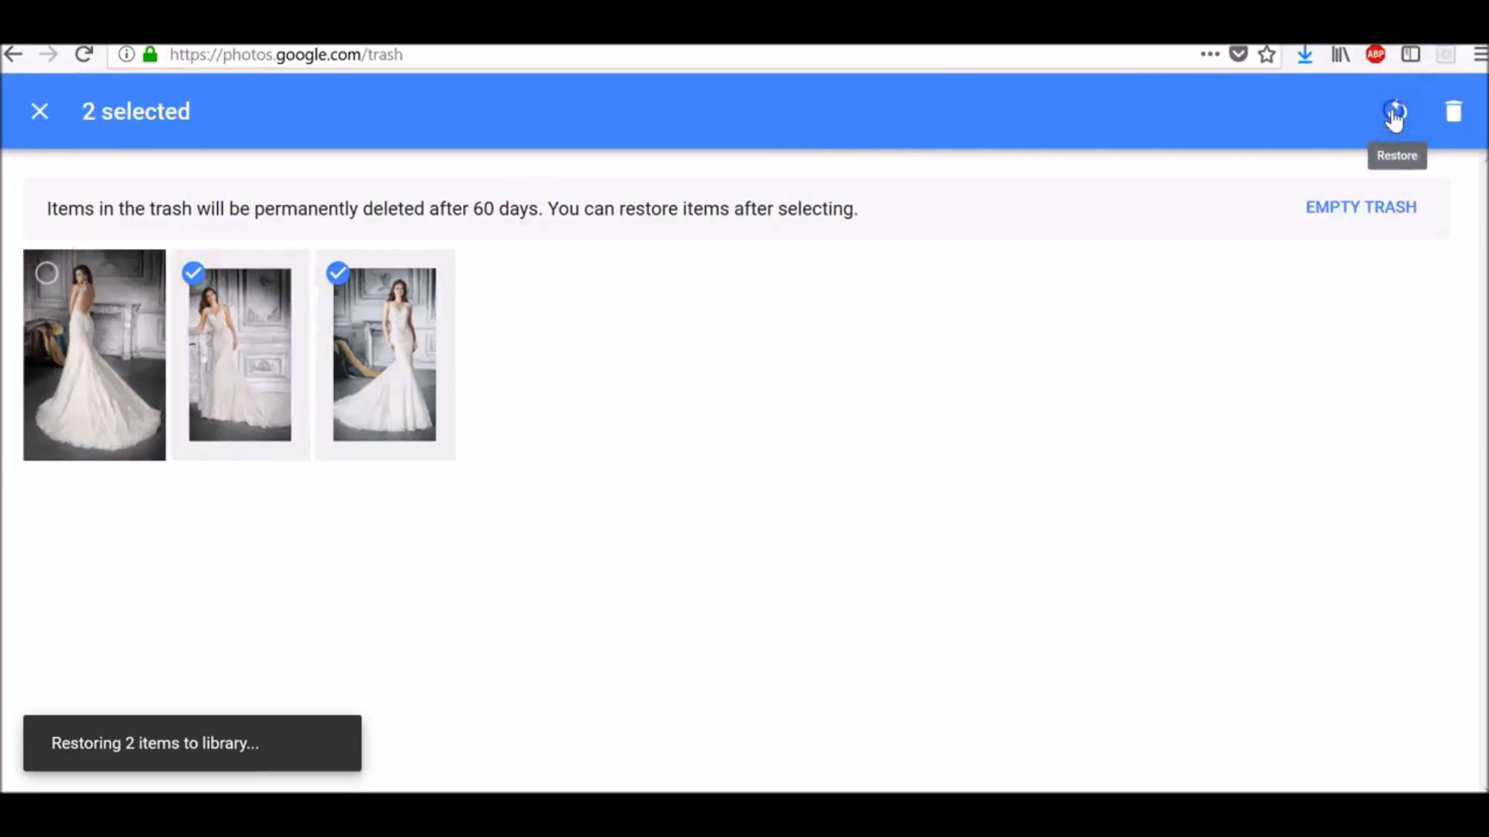